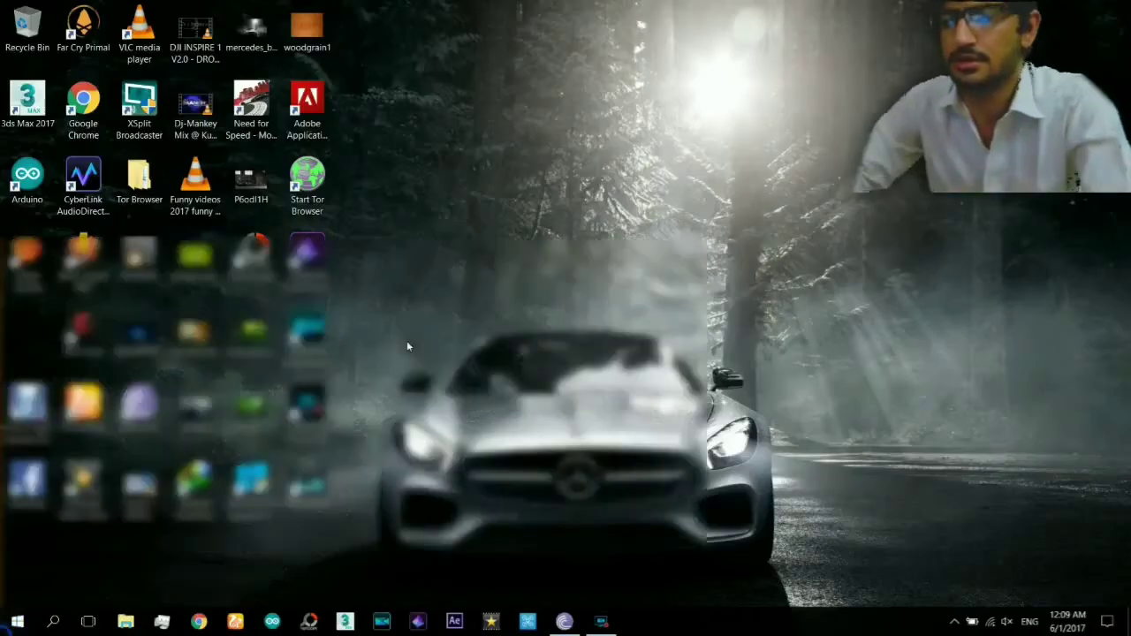
Step: Launch Adobe Photoshop CC 2015 by searching 'adobe' in the Start menu
key("super")
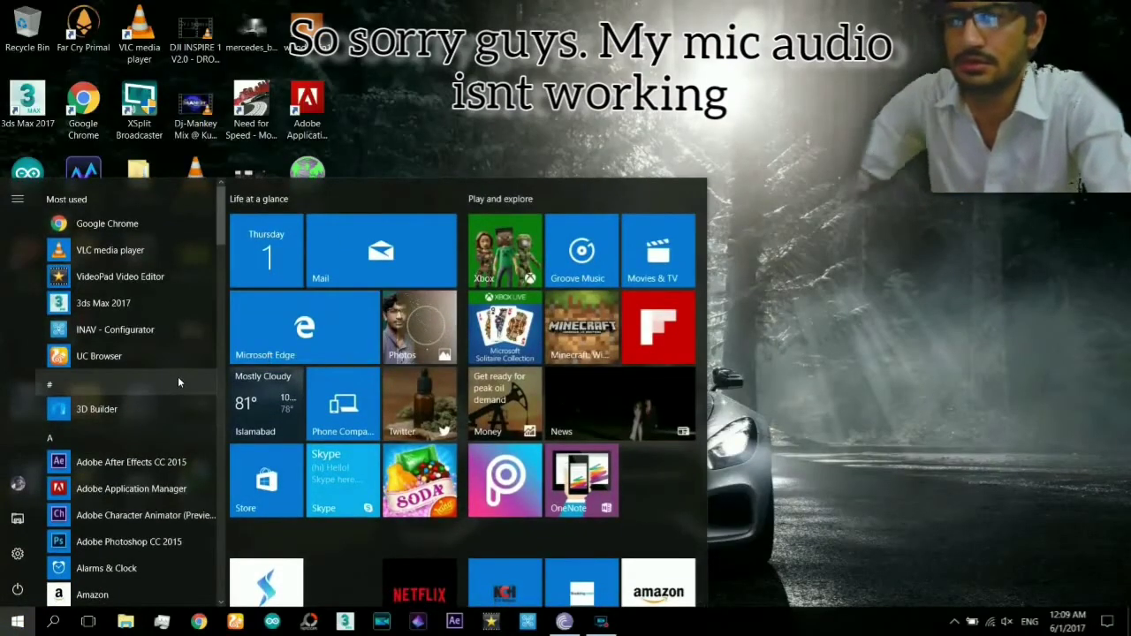
type("adob")
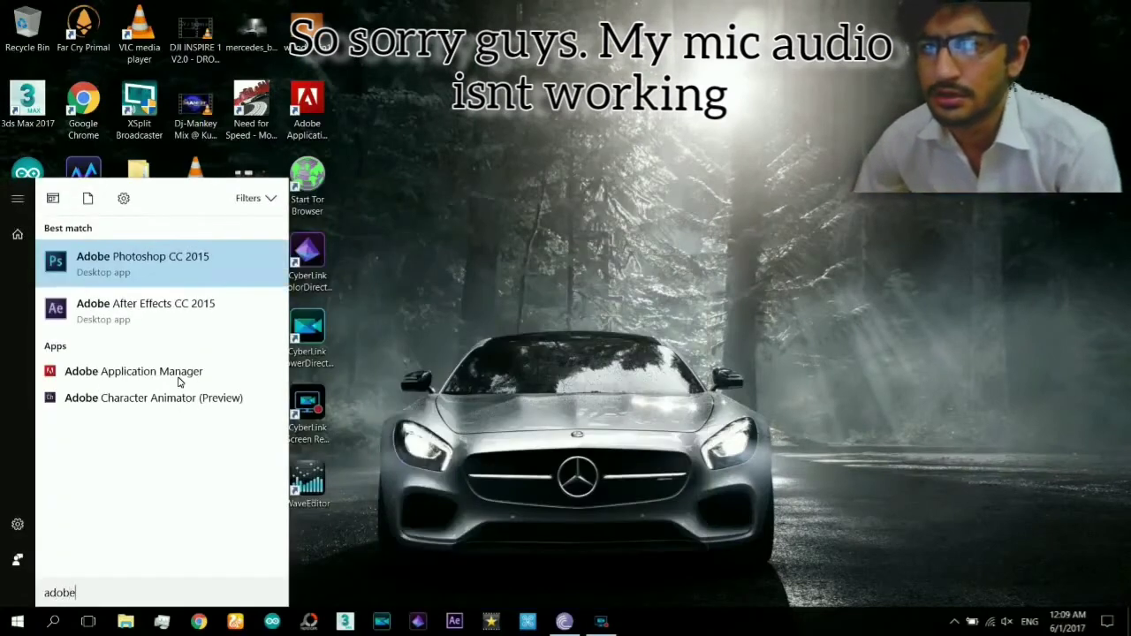
type("e")
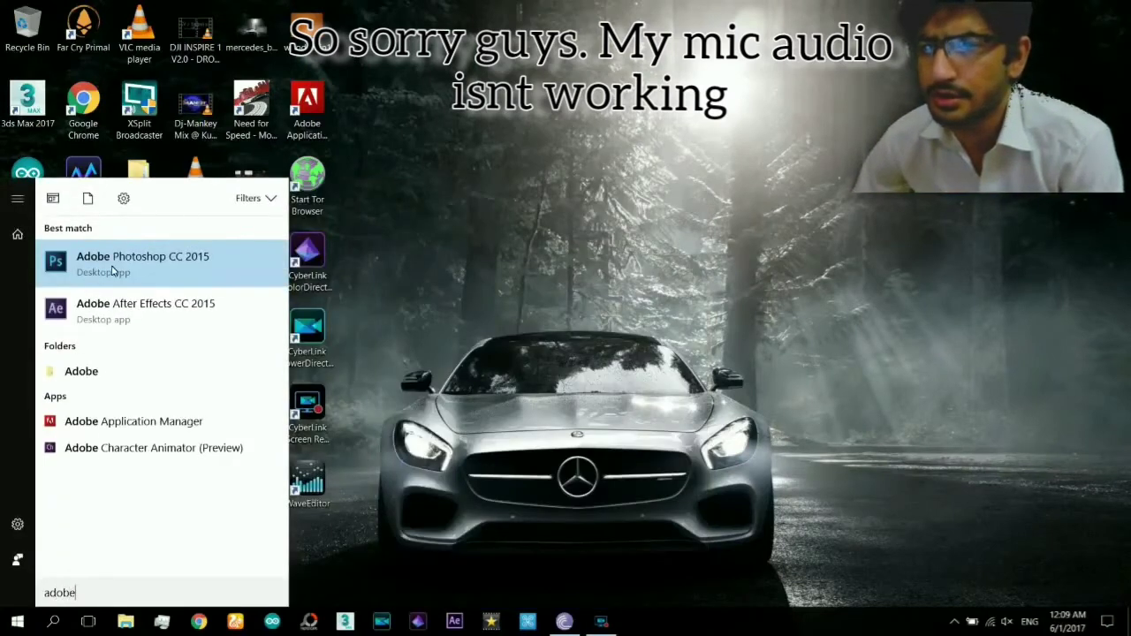
left_click(114, 263)
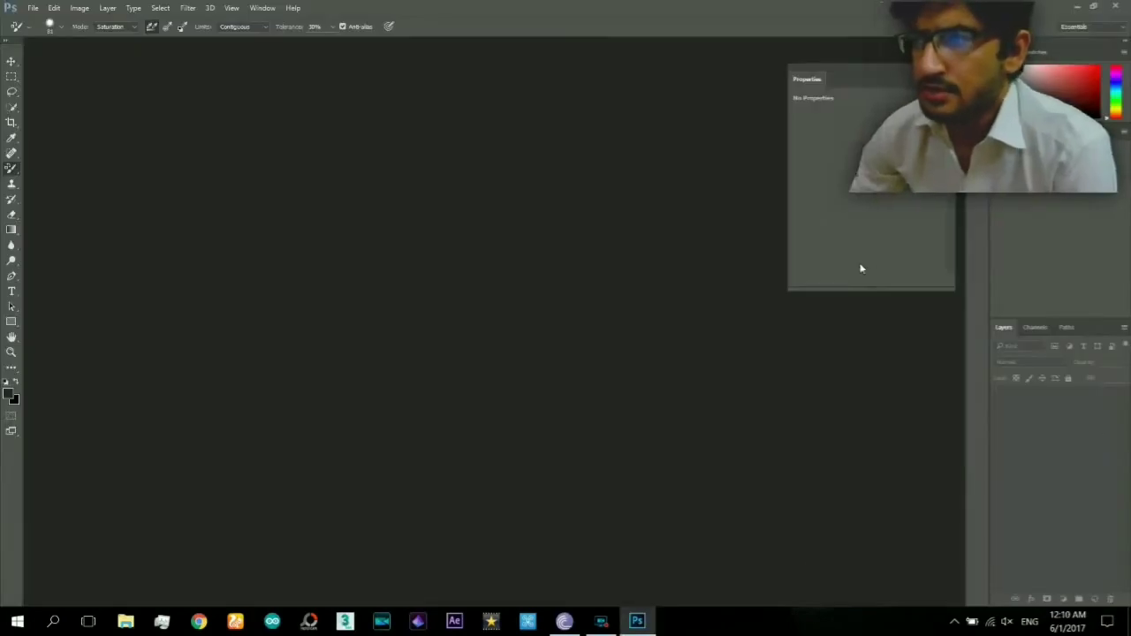
key("alt+Tab")
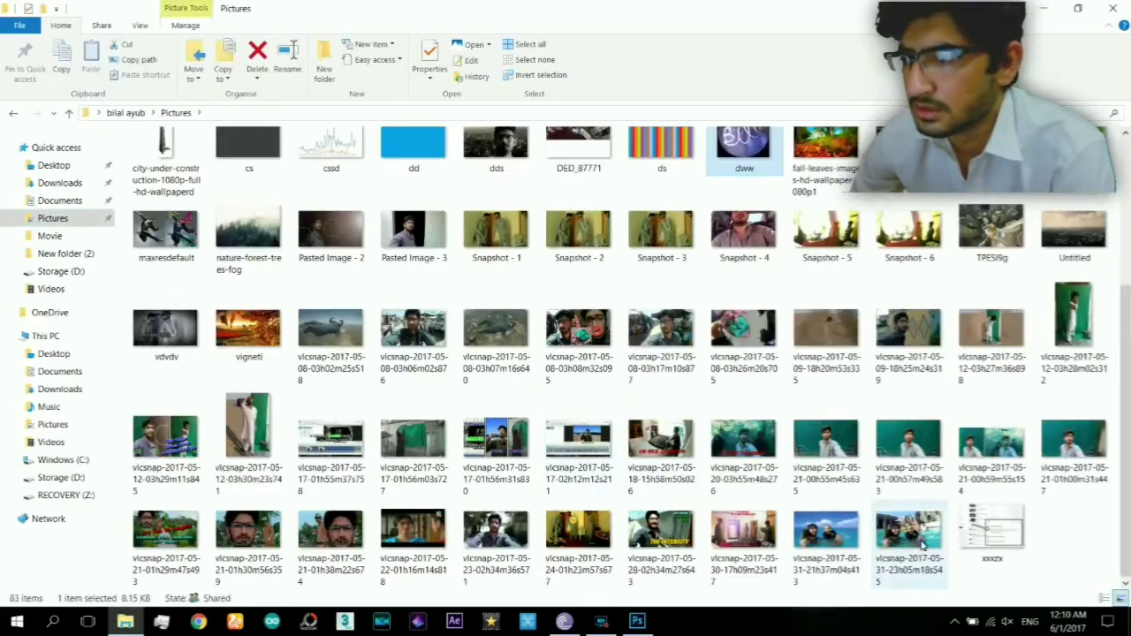
left_click(911, 533)
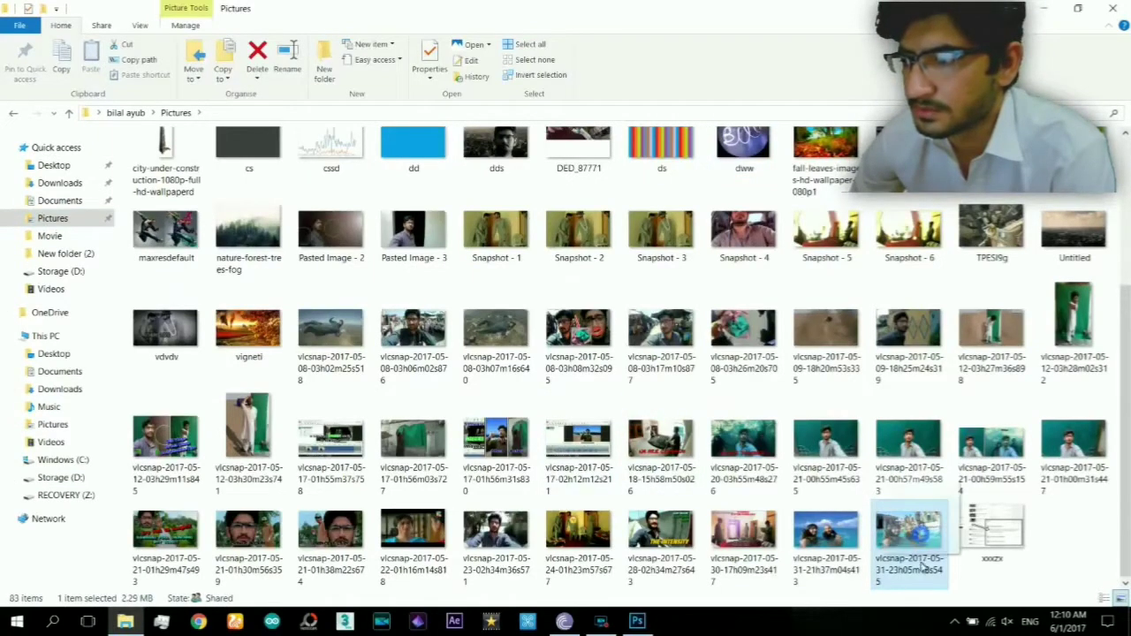
mouse_move(914, 533)
left_mouse_down()
mouse_move(815, 627)
mouse_move(497, 407)
left_mouse_up()
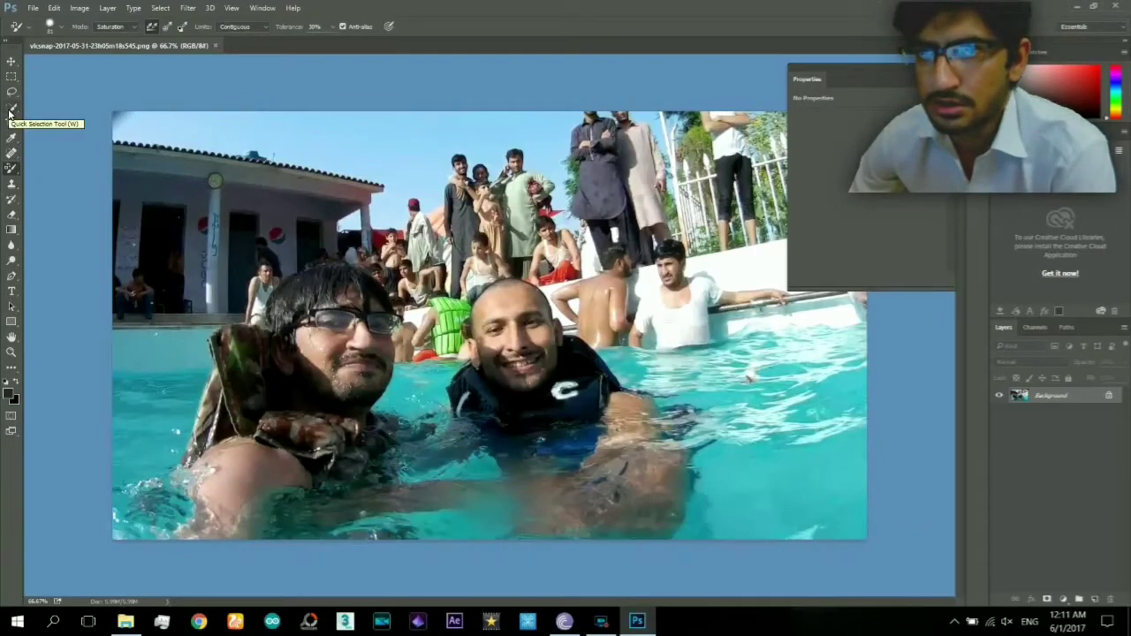
Step: Quick-select the left swimmer's face and arm plus the lower-left water
left_click(10, 110)
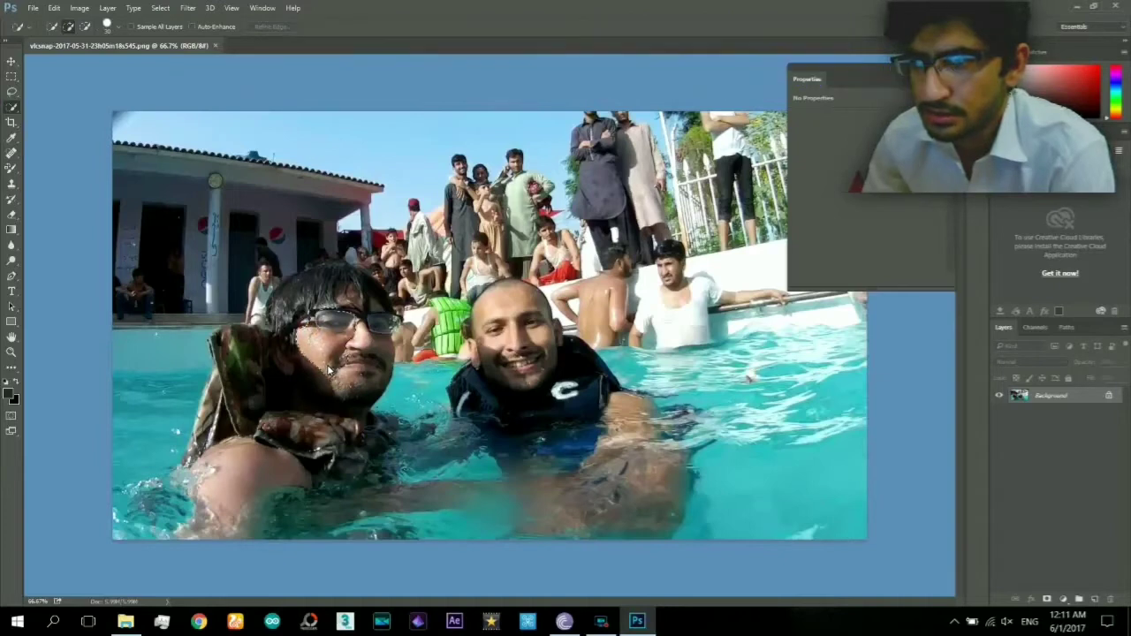
mouse_move(349, 362)
left_mouse_down()
mouse_move(364, 360)
mouse_move(362, 386)
mouse_move(342, 416)
mouse_move(285, 453)
left_mouse_up()
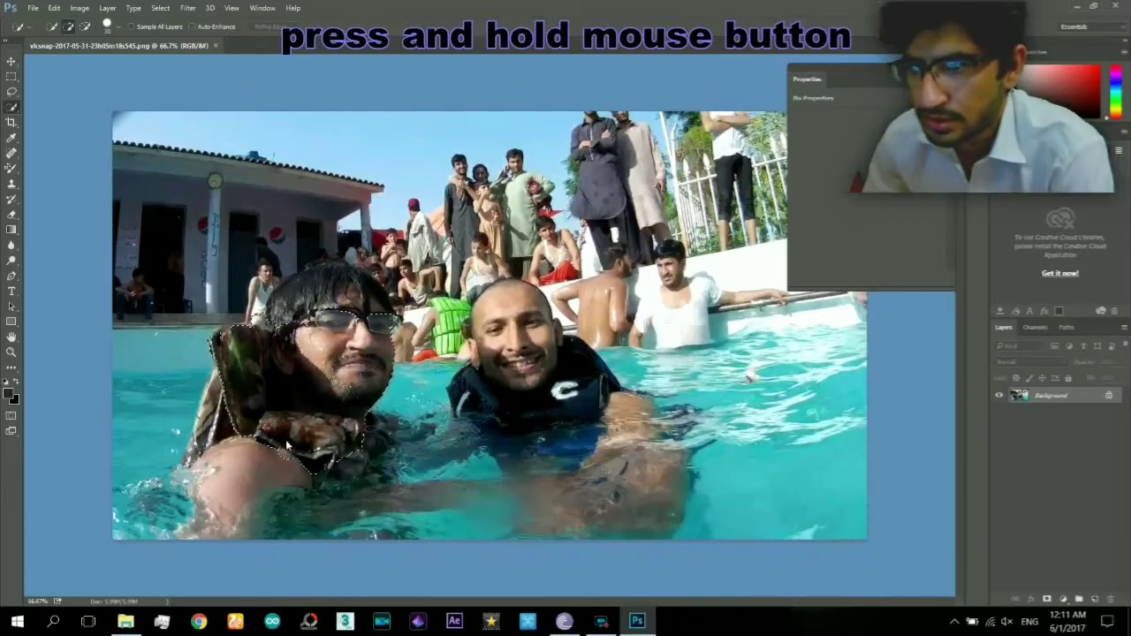
mouse_move(305, 325)
left_mouse_down()
mouse_move(293, 313)
mouse_move(329, 282)
left_mouse_up()
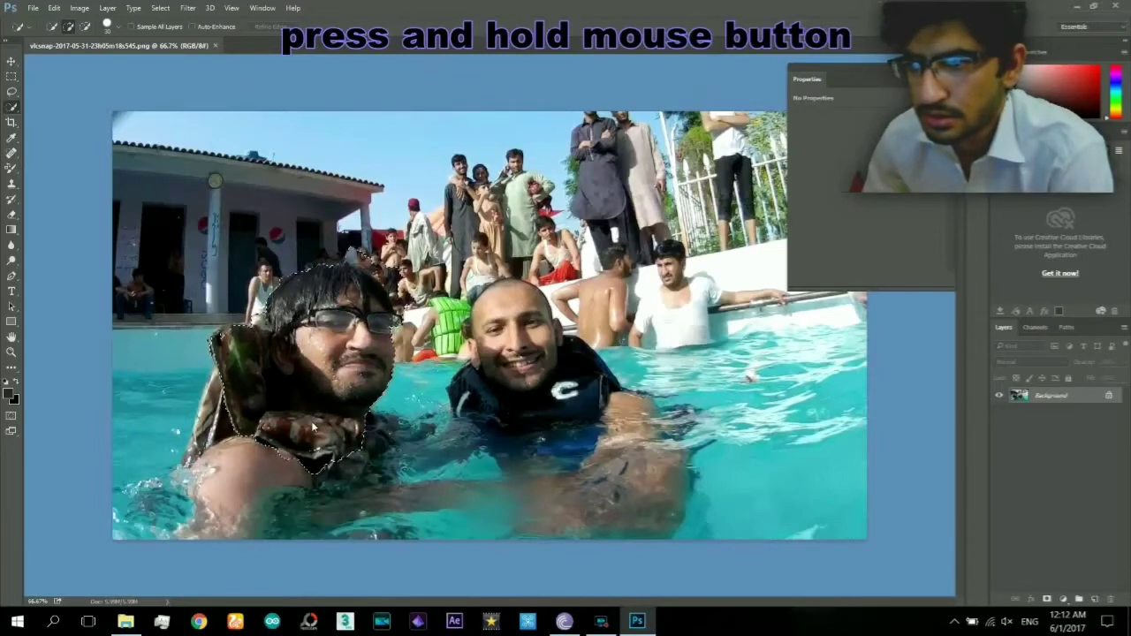
mouse_move(347, 372)
left_mouse_down()
mouse_move(235, 424)
mouse_move(219, 412)
mouse_move(226, 389)
left_mouse_up()
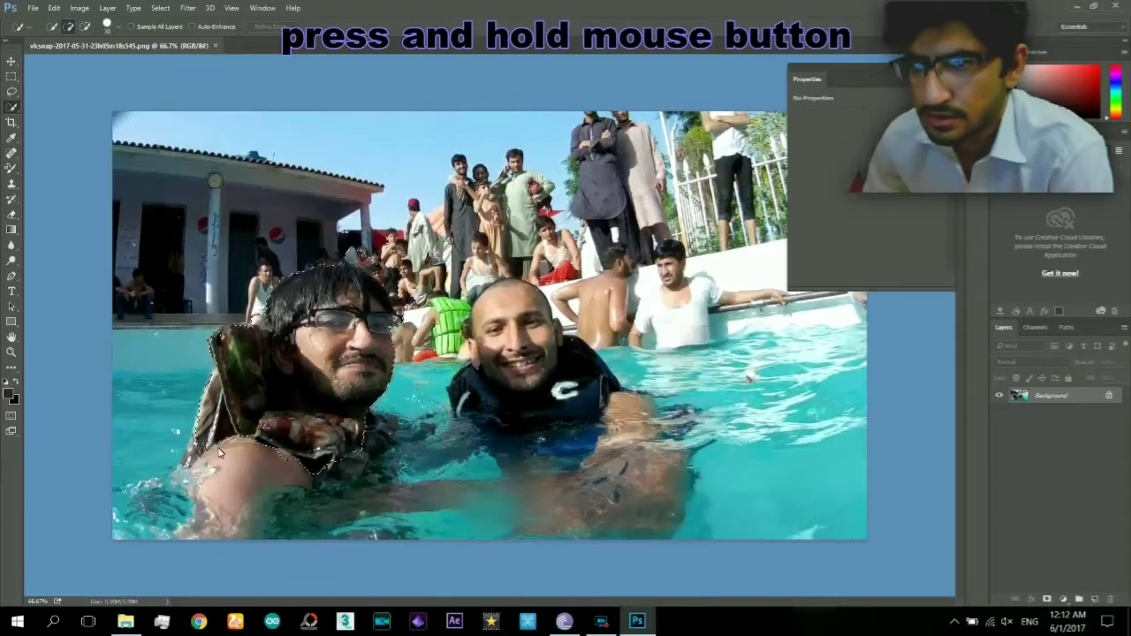
mouse_move(214, 481)
left_mouse_down()
mouse_move(195, 525)
mouse_move(150, 459)
left_mouse_up()
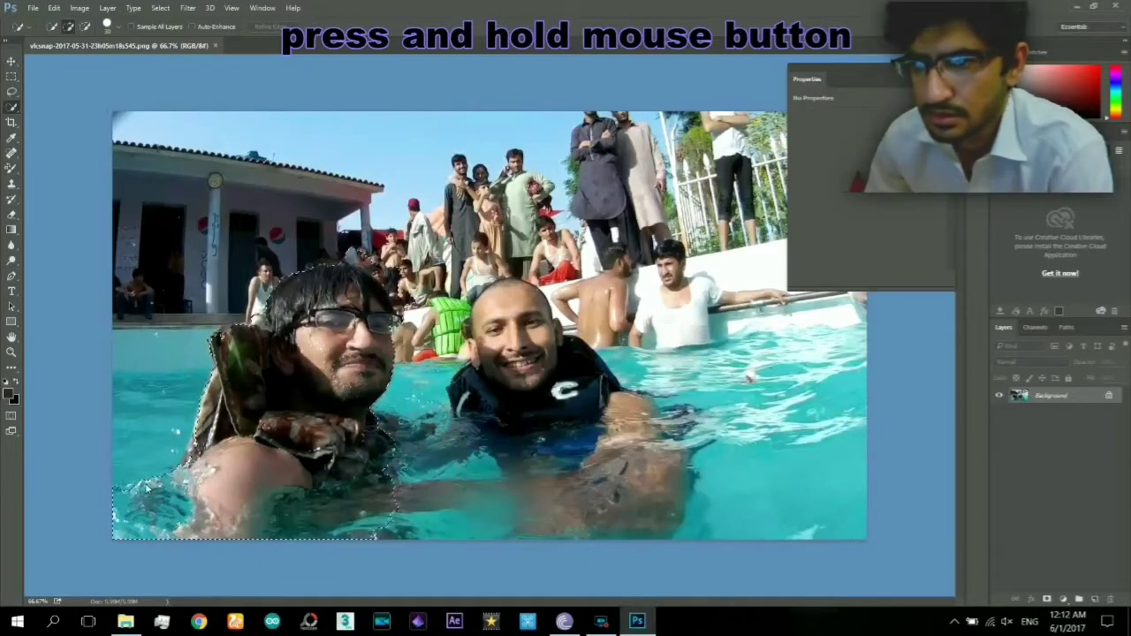
left_click_drag(240, 484, 399, 460)
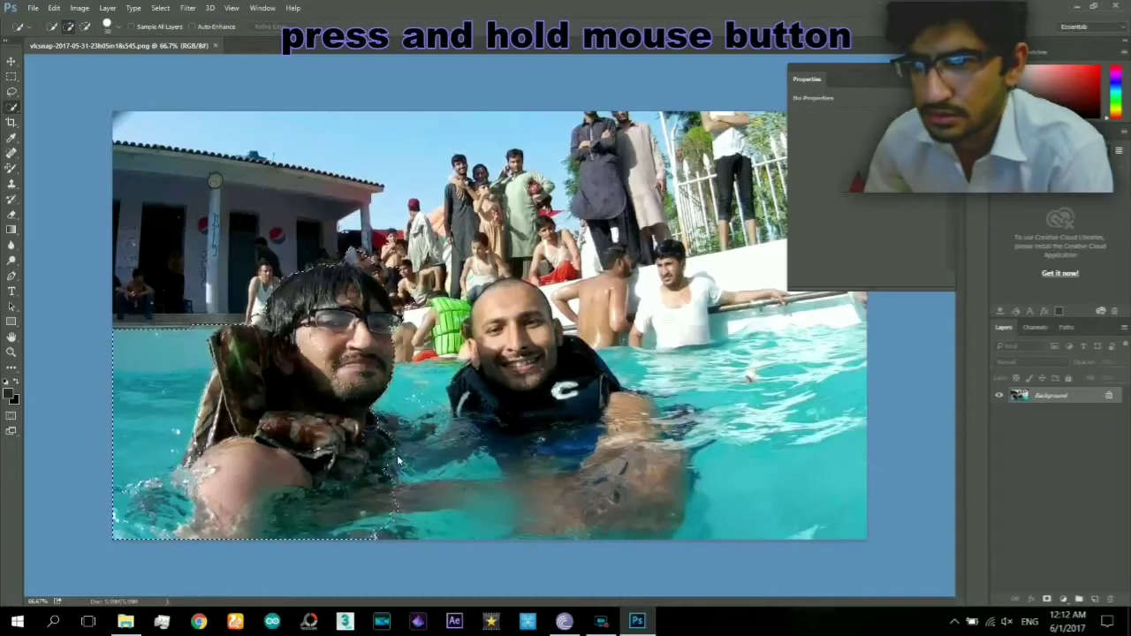
Step: Extend the selection over the second swimmer and the water up to the right pool wall
left_click_drag(420, 415, 505, 468)
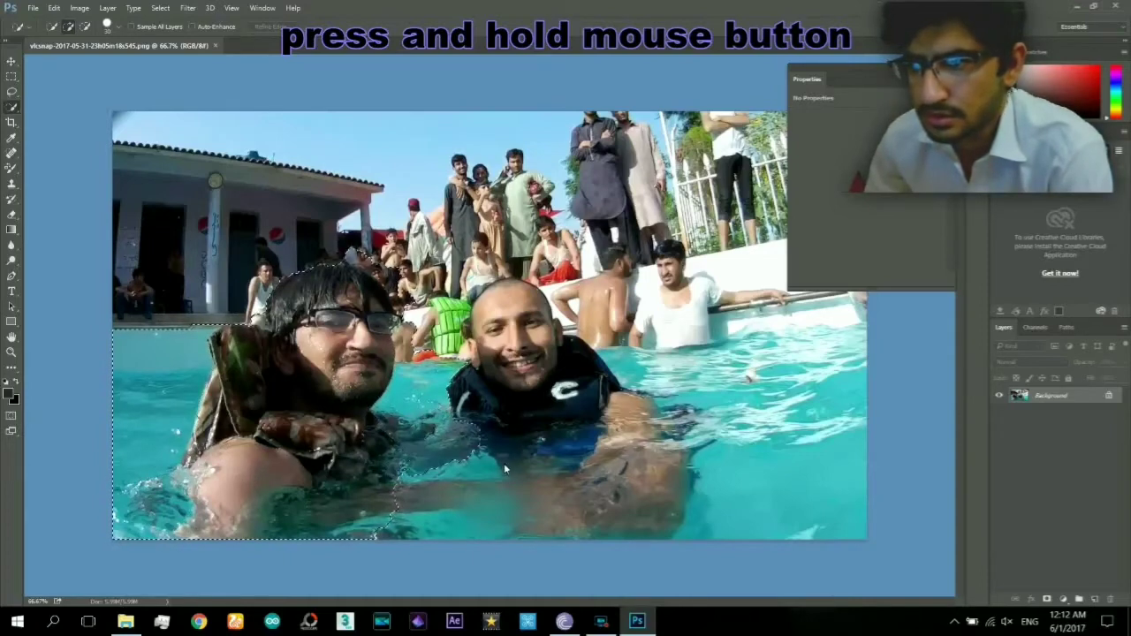
left_click_drag(520, 376, 518, 332)
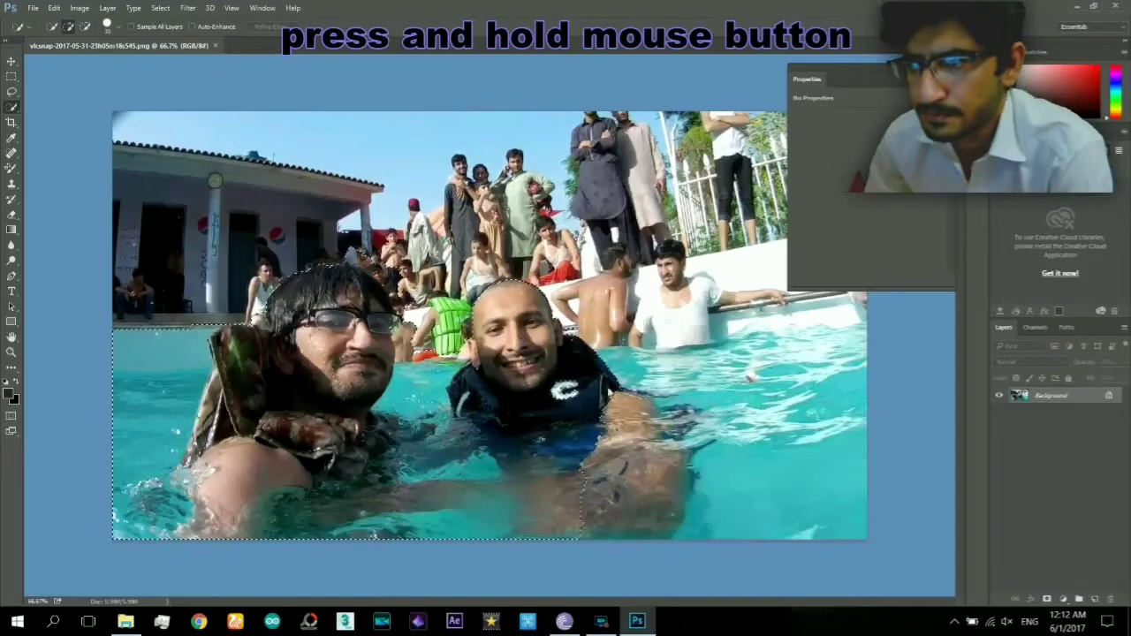
mouse_move(629, 392)
left_mouse_down()
mouse_move(716, 381)
mouse_move(799, 476)
mouse_move(756, 501)
left_mouse_up()
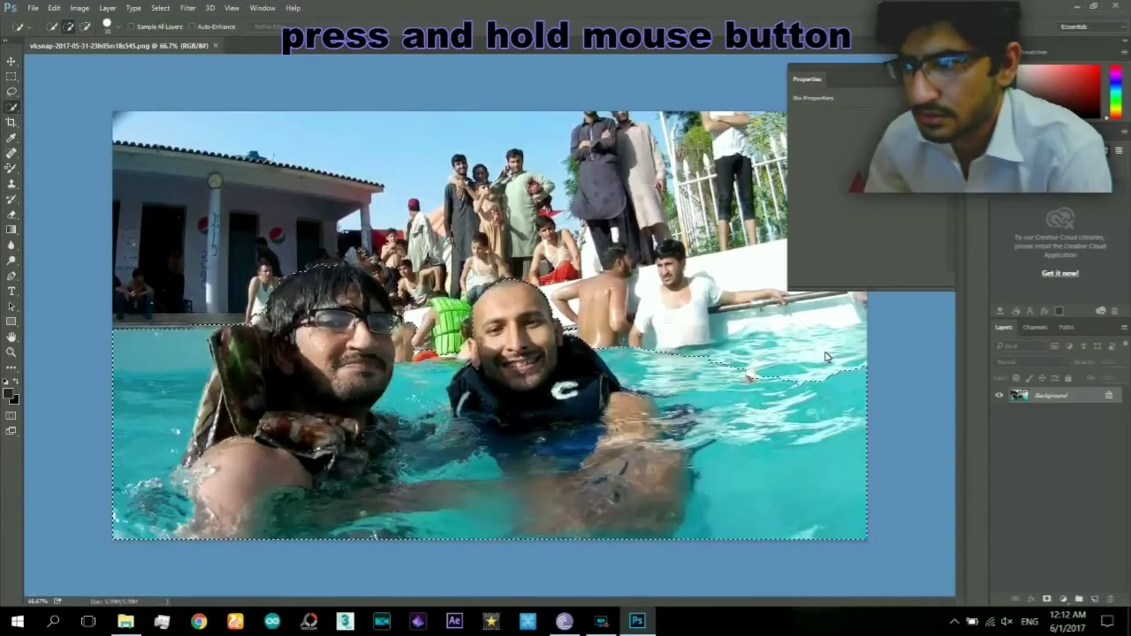
mouse_move(826, 356)
left_mouse_down()
mouse_move(766, 359)
mouse_move(853, 297)
left_mouse_up()
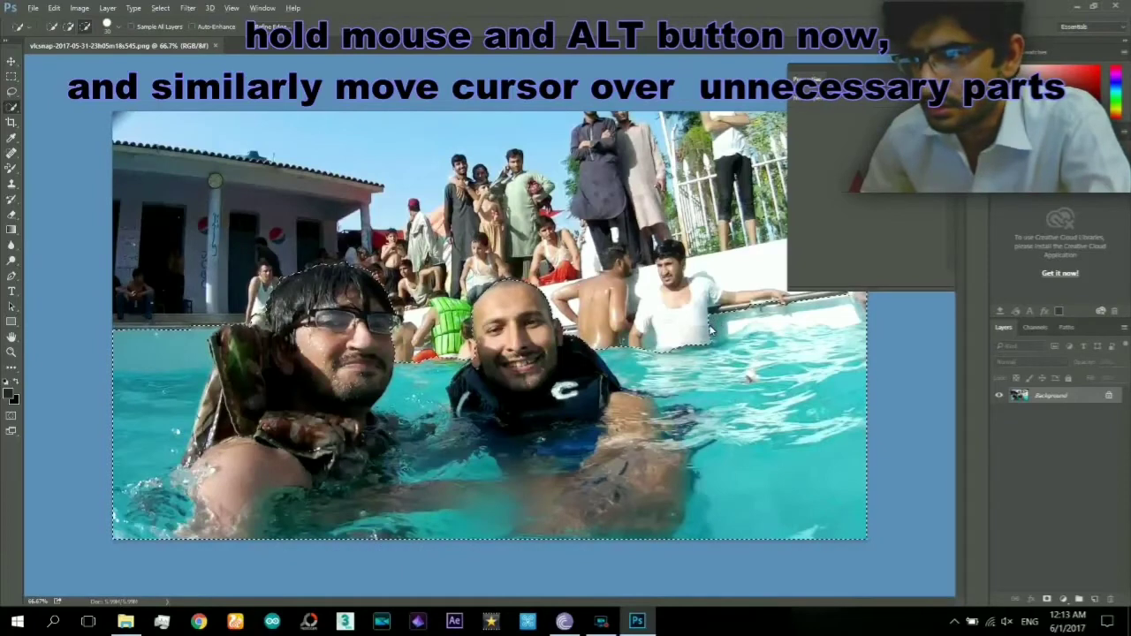
Step: Trim stray edges from the selection and add a layer mask hiding the crowd and sky
left_click_drag(723, 330, 740, 325)
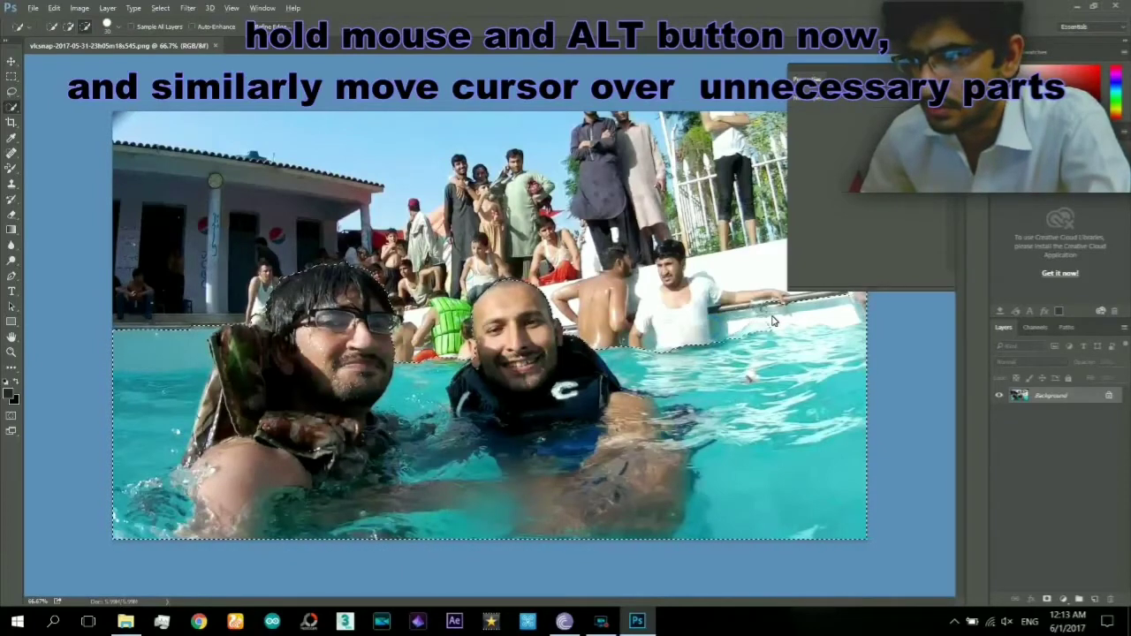
left_click_drag(814, 321, 869, 299)
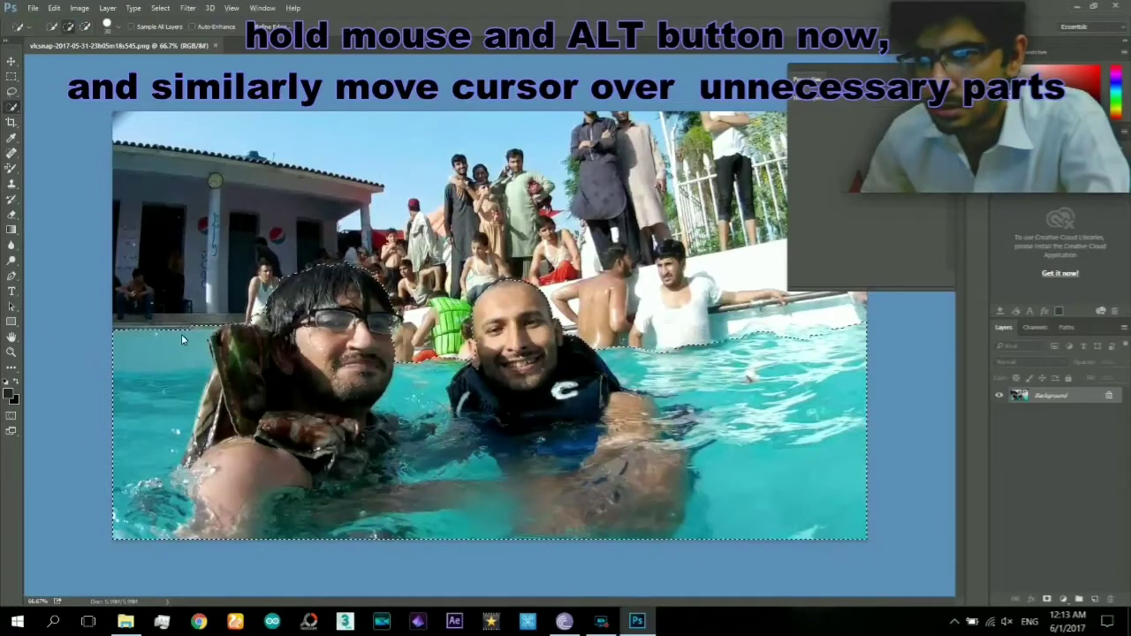
left_click_drag(164, 351, 152, 363)
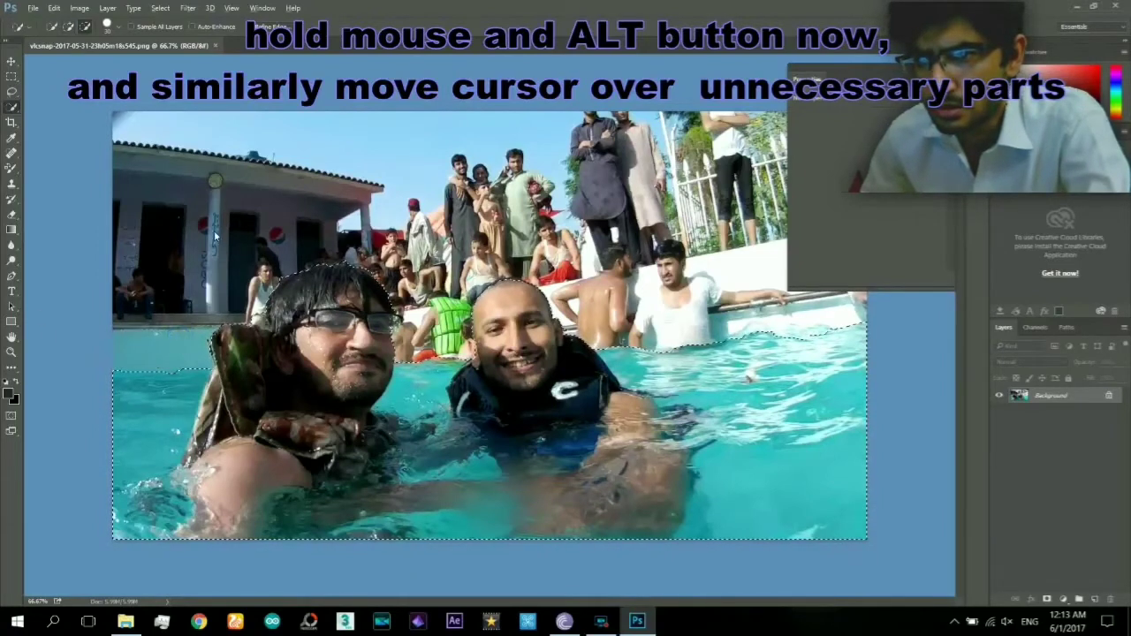
key("alt")
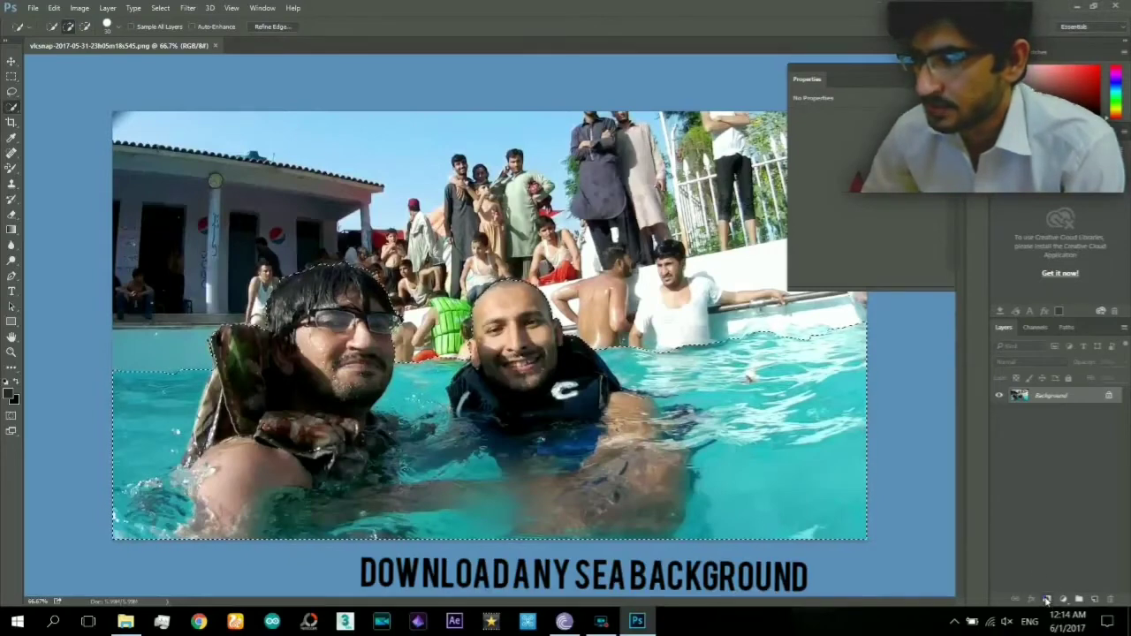
left_click(1046, 600)
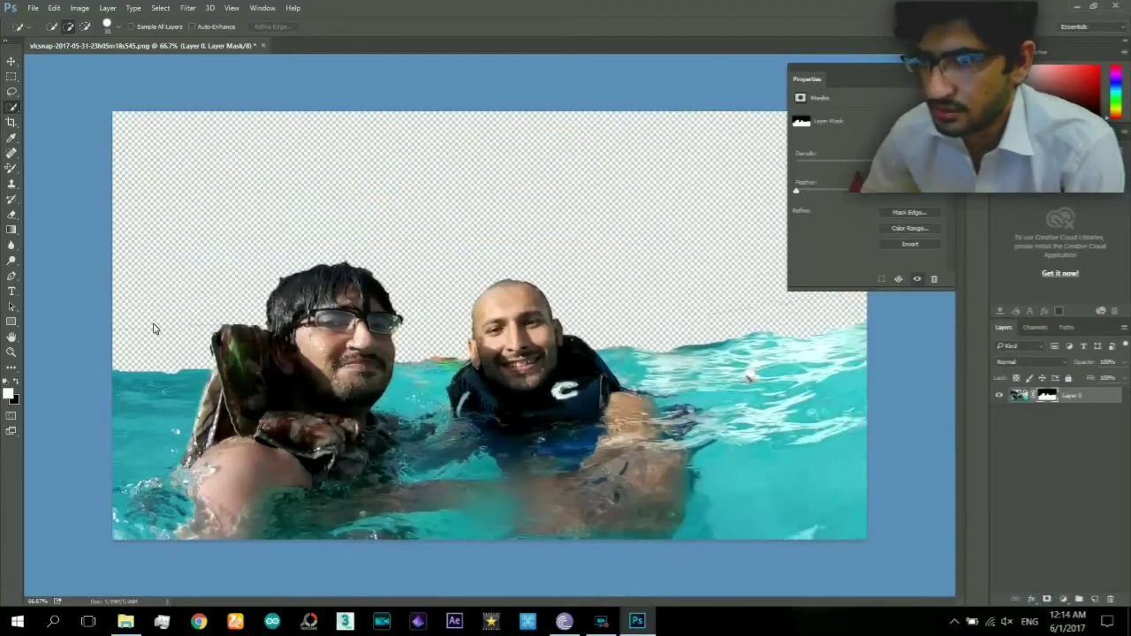
key("alt+Tab")
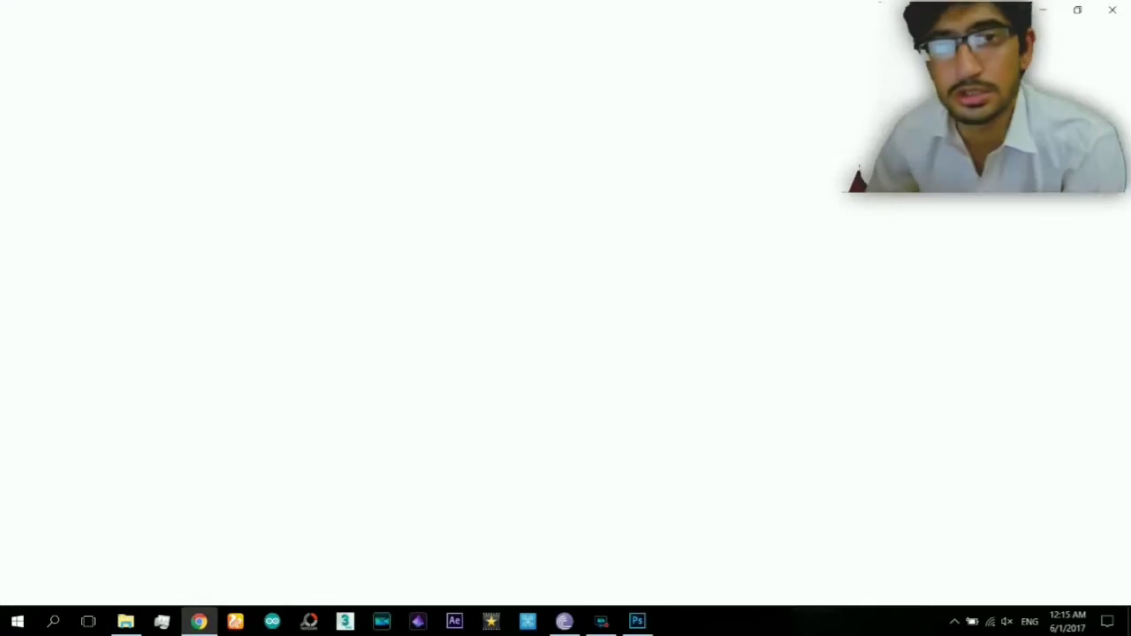
Step: Search Google Images for 'sea'
type("g")
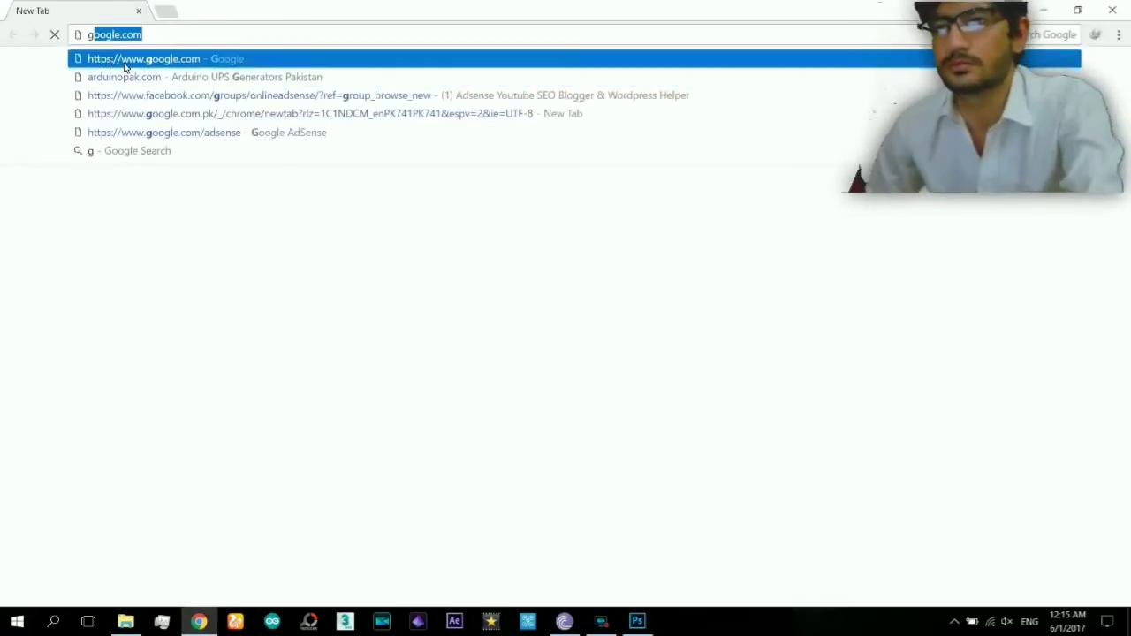
key("Return")
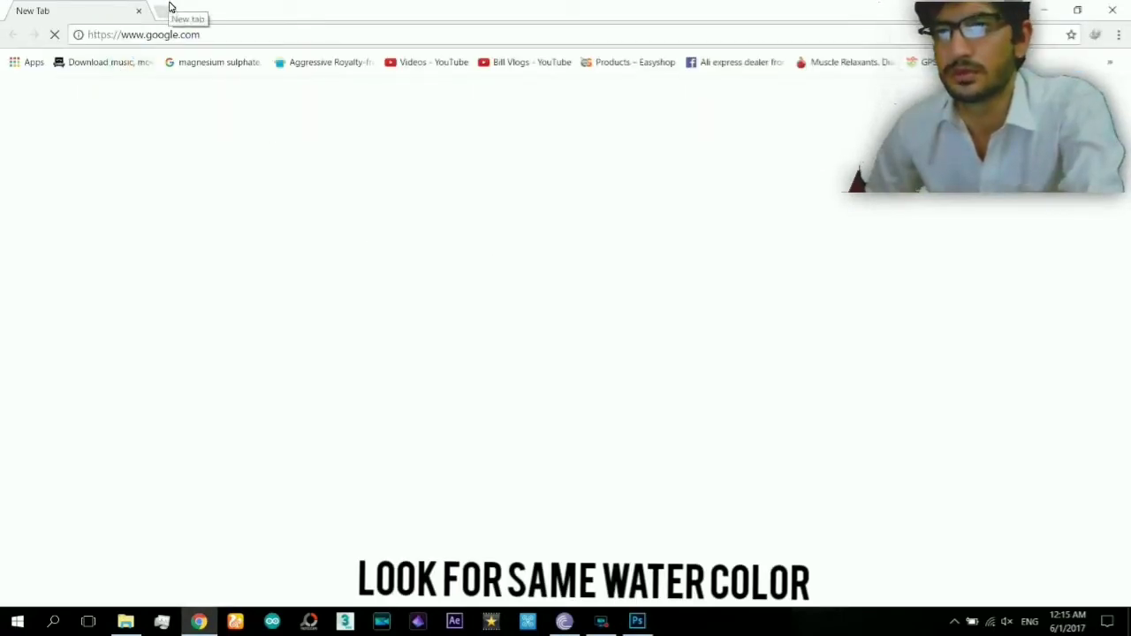
left_click(167, 8)
left_click(107, 9)
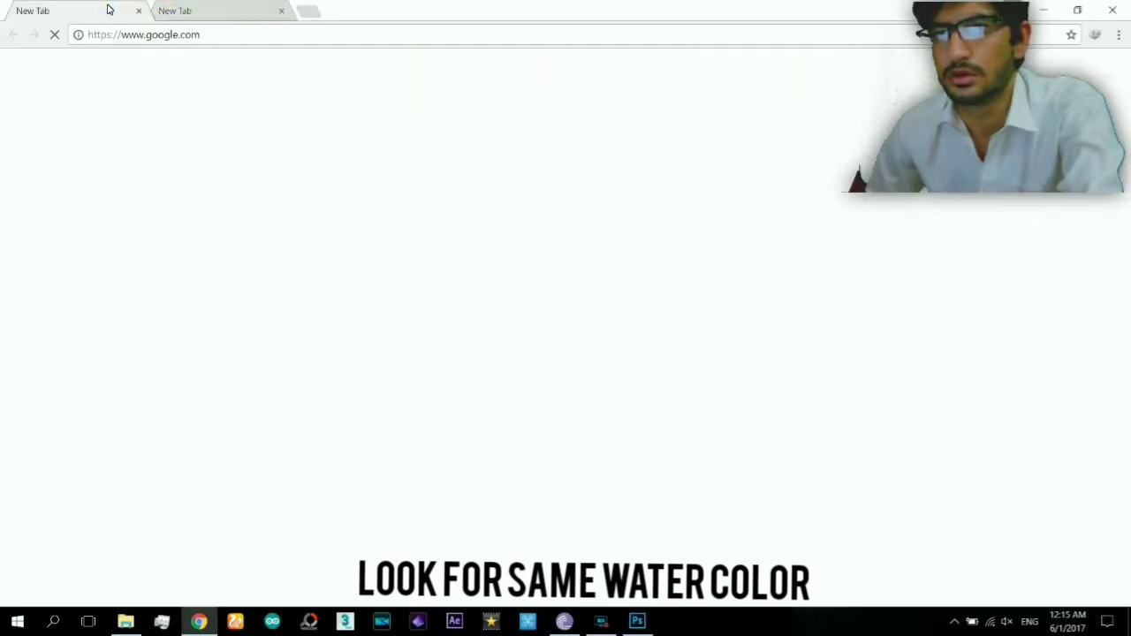
type("se")
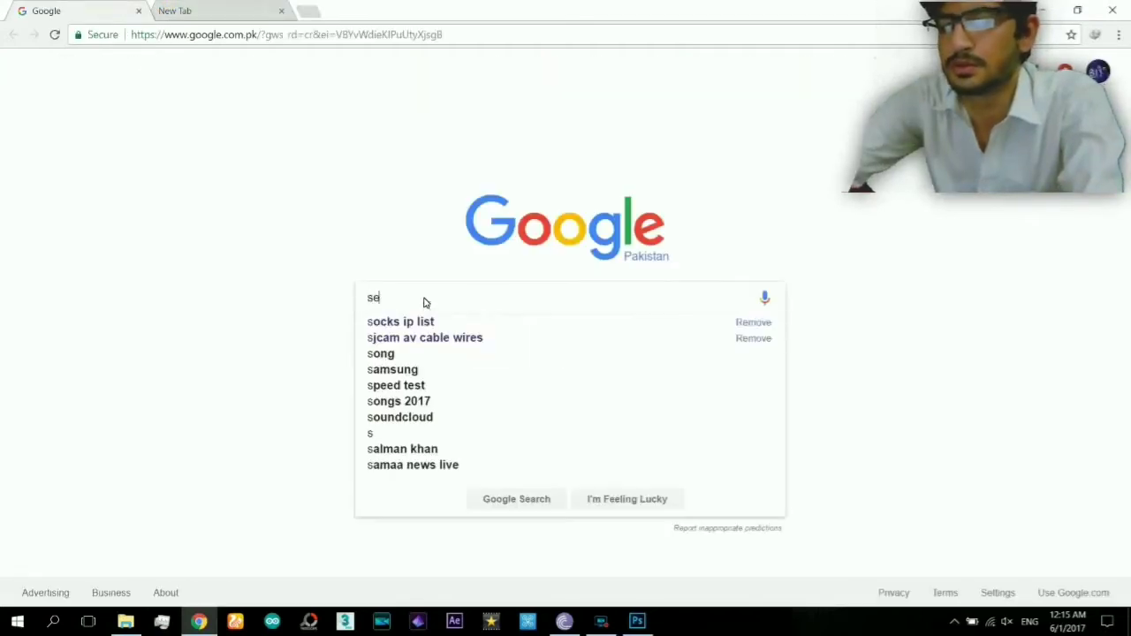
type("a")
key("Return")
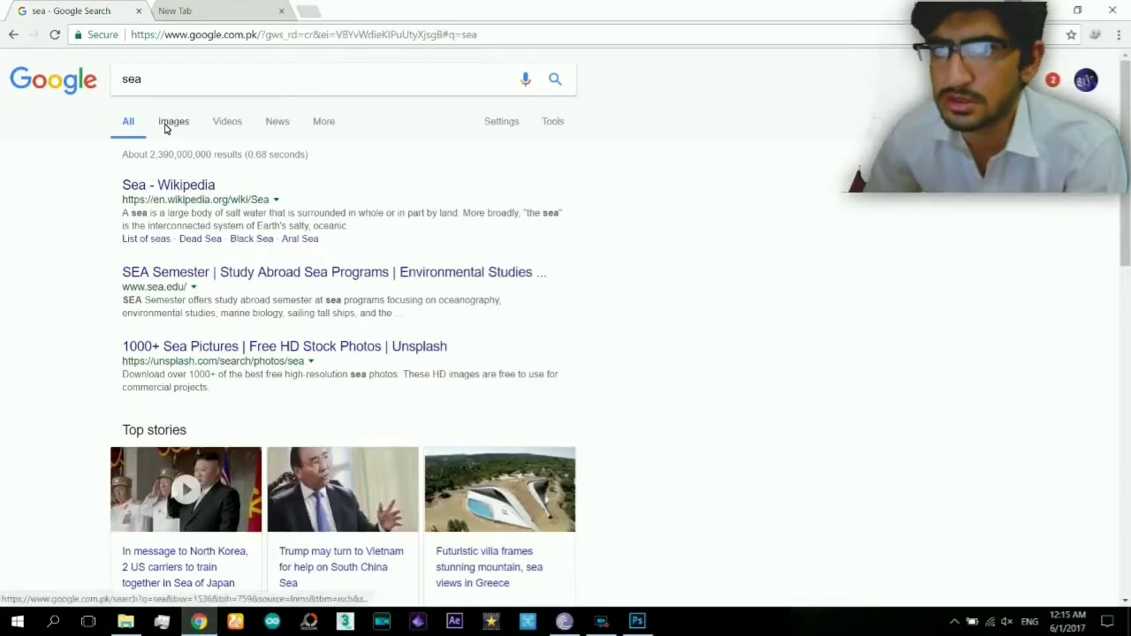
left_click(167, 125)
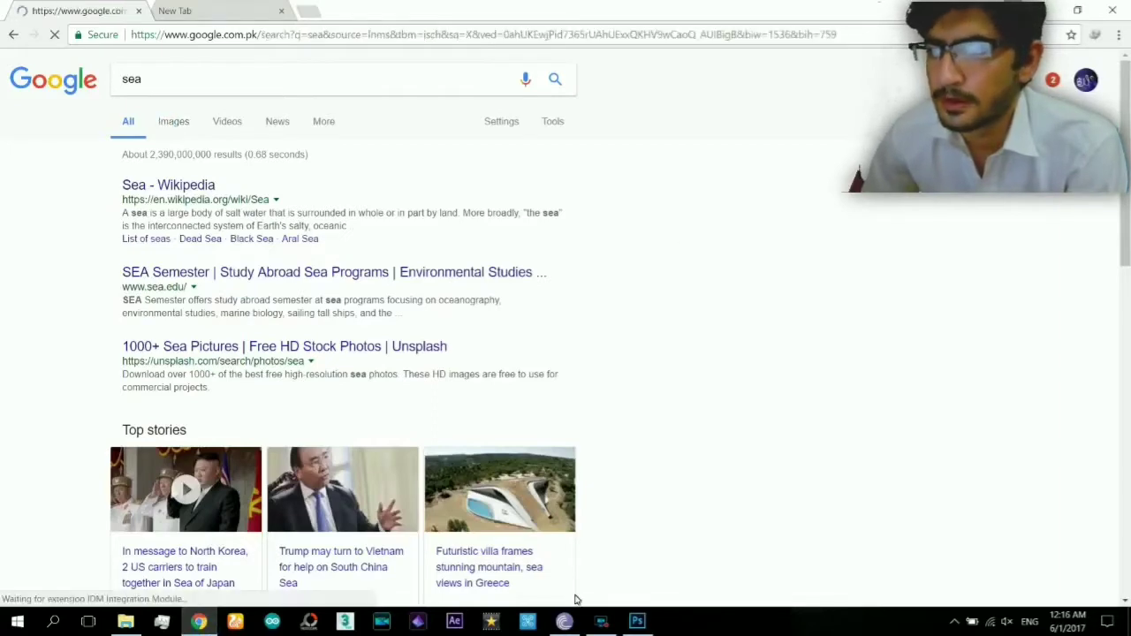
Step: Preview the clouds-over-sea image and drag its downloaded JPG onto Photoshop
scroll(648, 583, "down", 10)
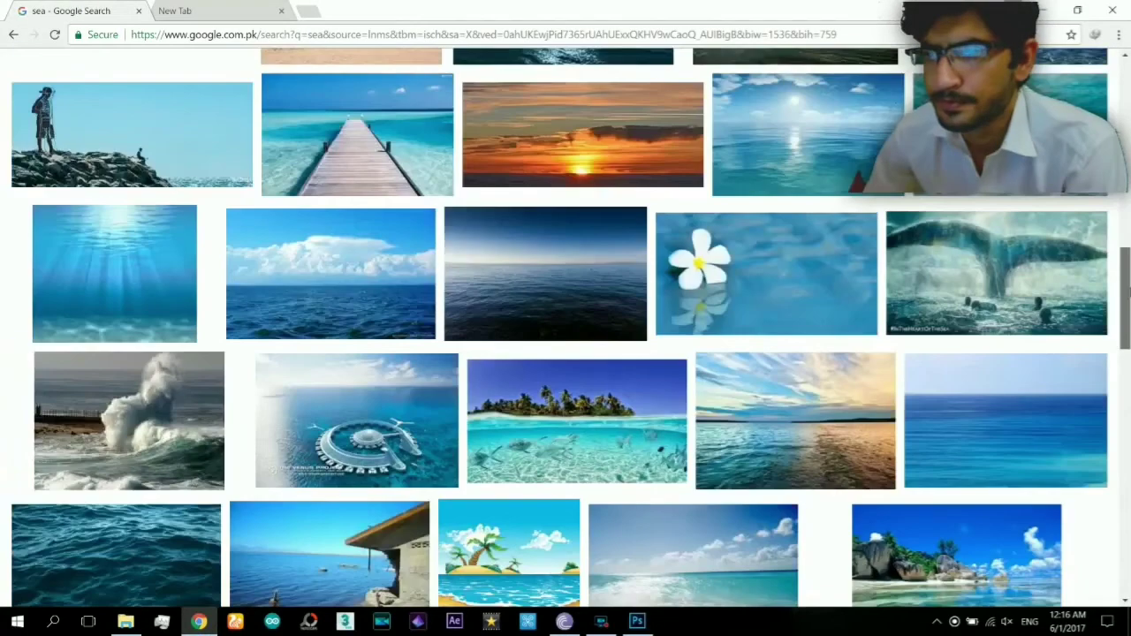
left_click(308, 271)
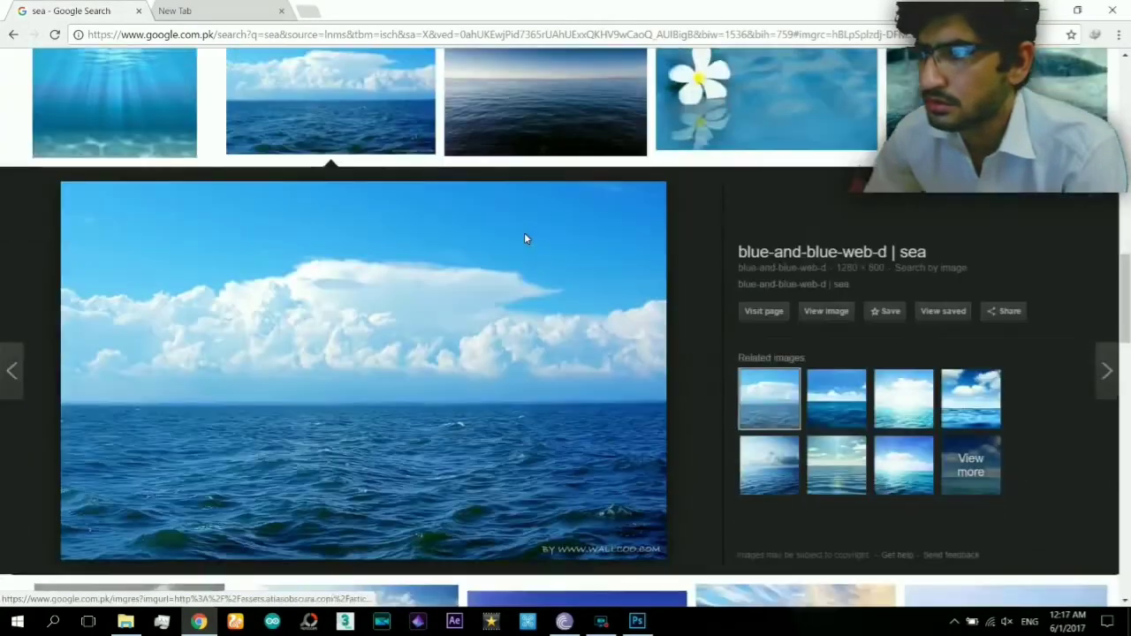
scroll(524, 232, "down", 1)
right_click(376, 334)
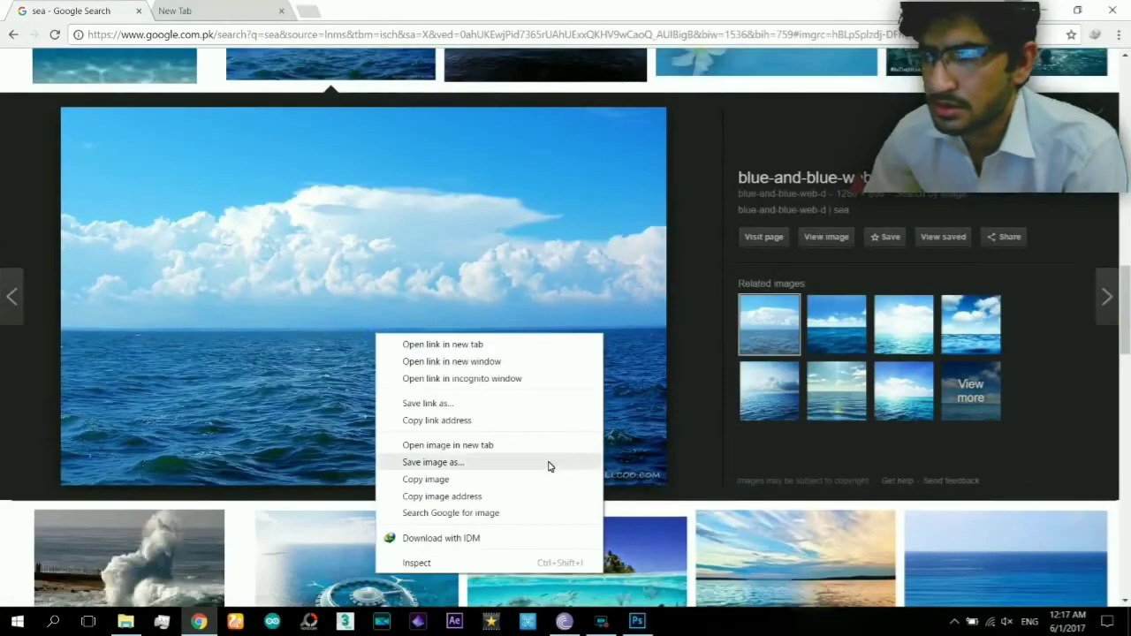
key("Escape")
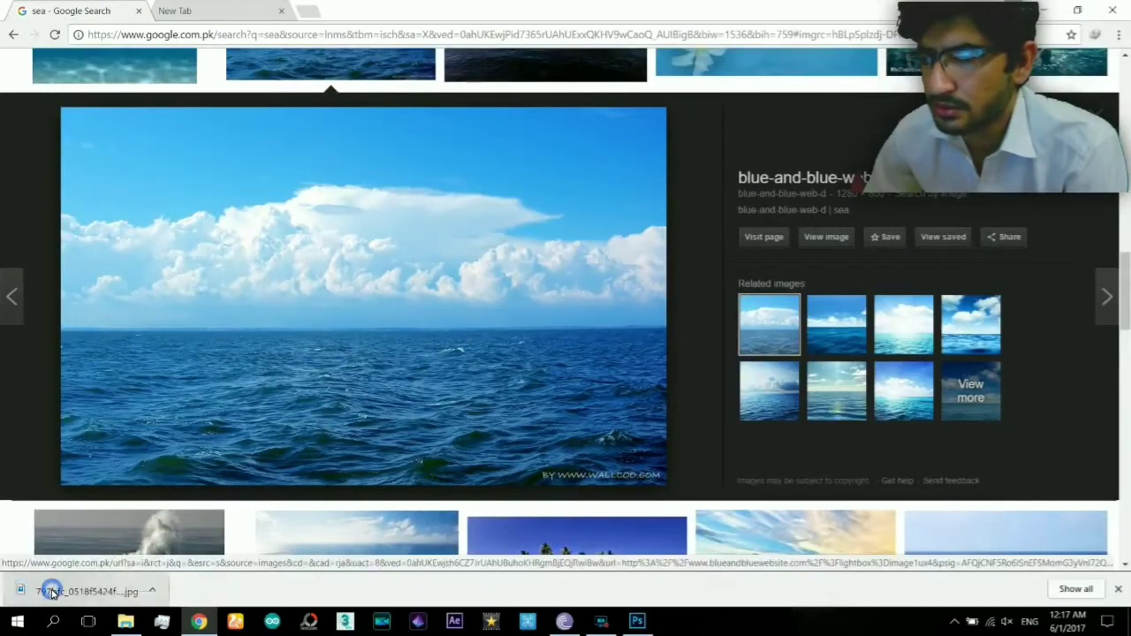
mouse_move(256, 575)
left_mouse_down()
mouse_move(648, 624)
mouse_move(514, 305)
left_mouse_up()
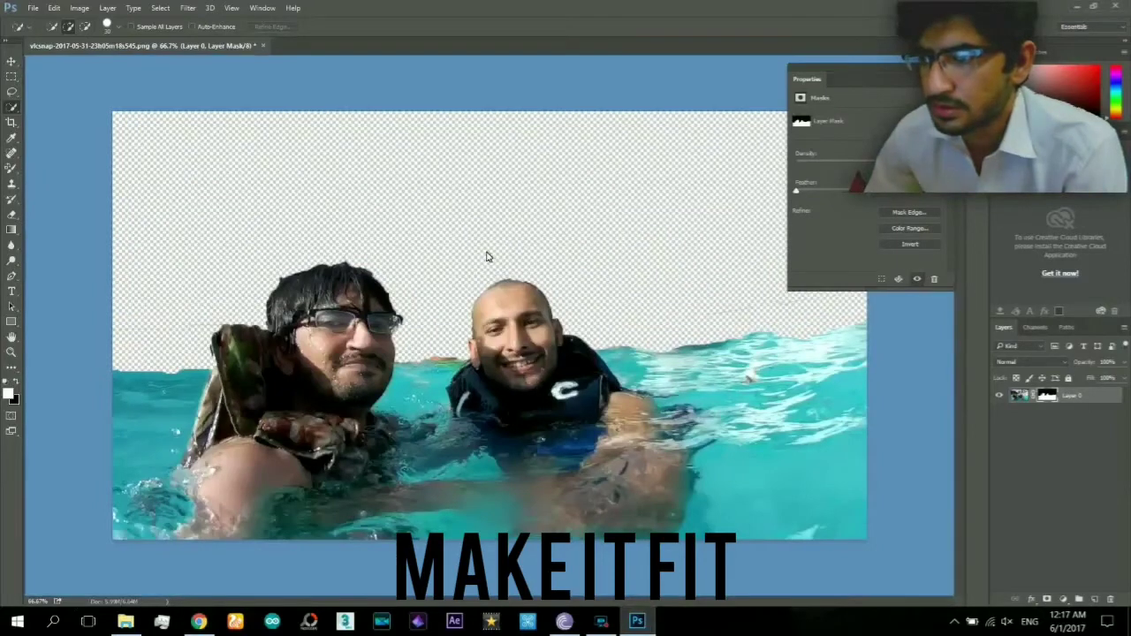
Step: Place the sea photo on the canvas and stretch it to fill the entire canvas
left_click_drag(484, 255, 459, 325)
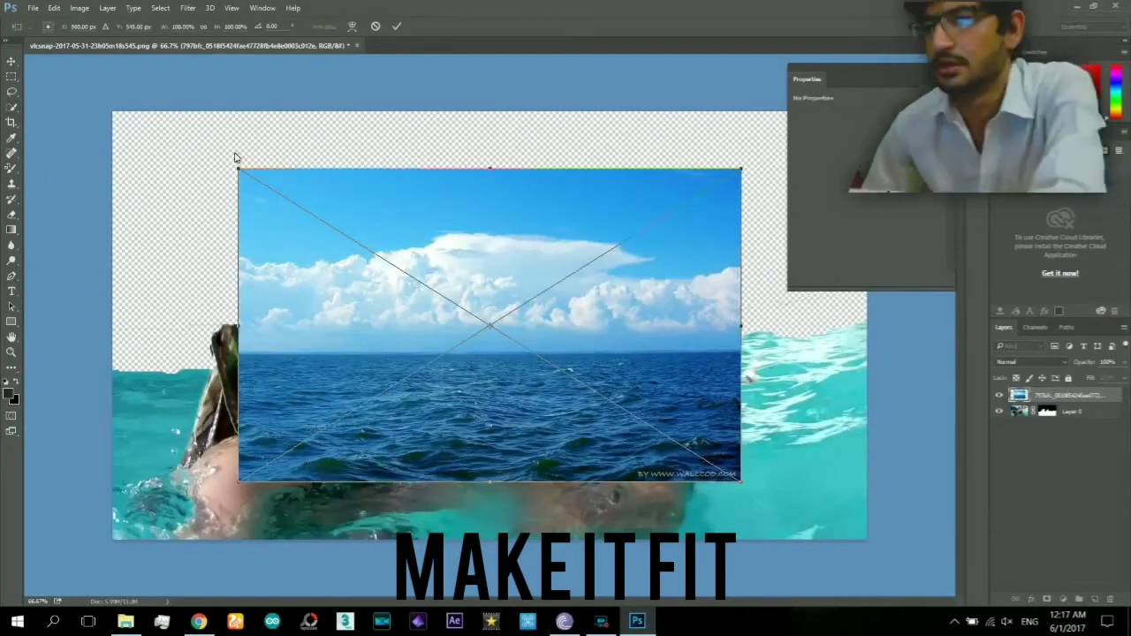
left_click_drag(239, 173, 66, 112)
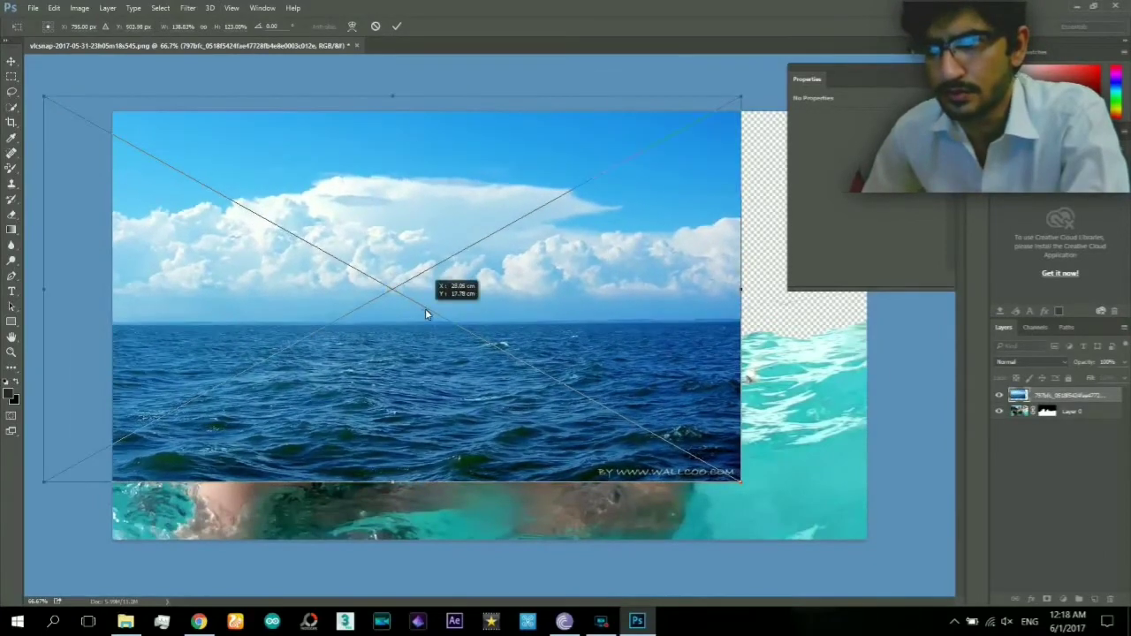
left_click_drag(741, 482, 867, 539)
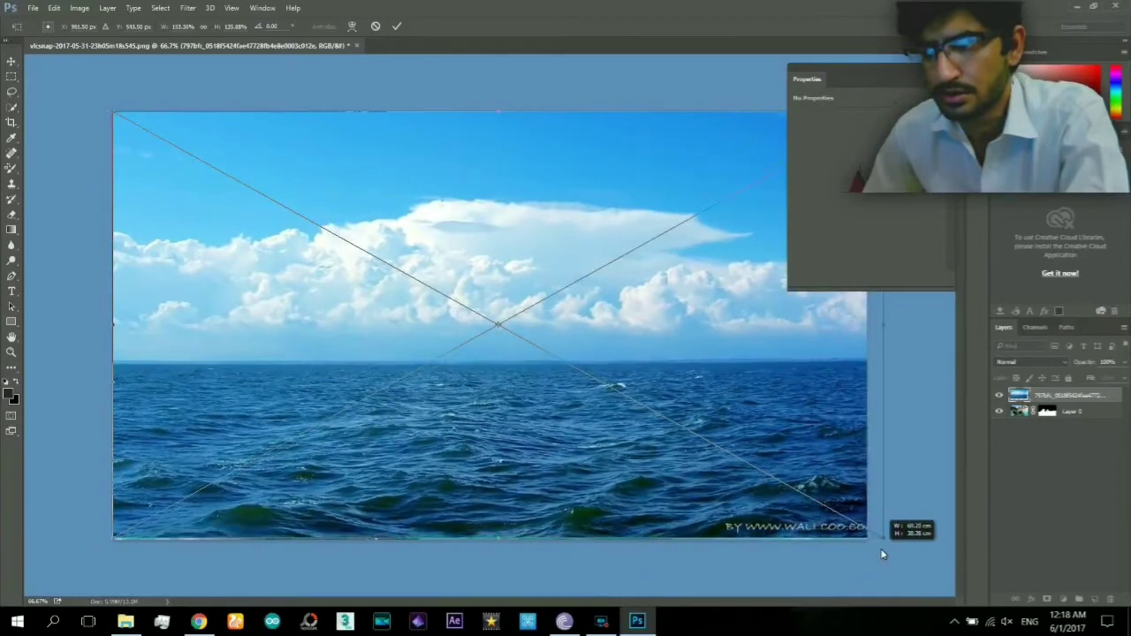
key("Return")
key("w")
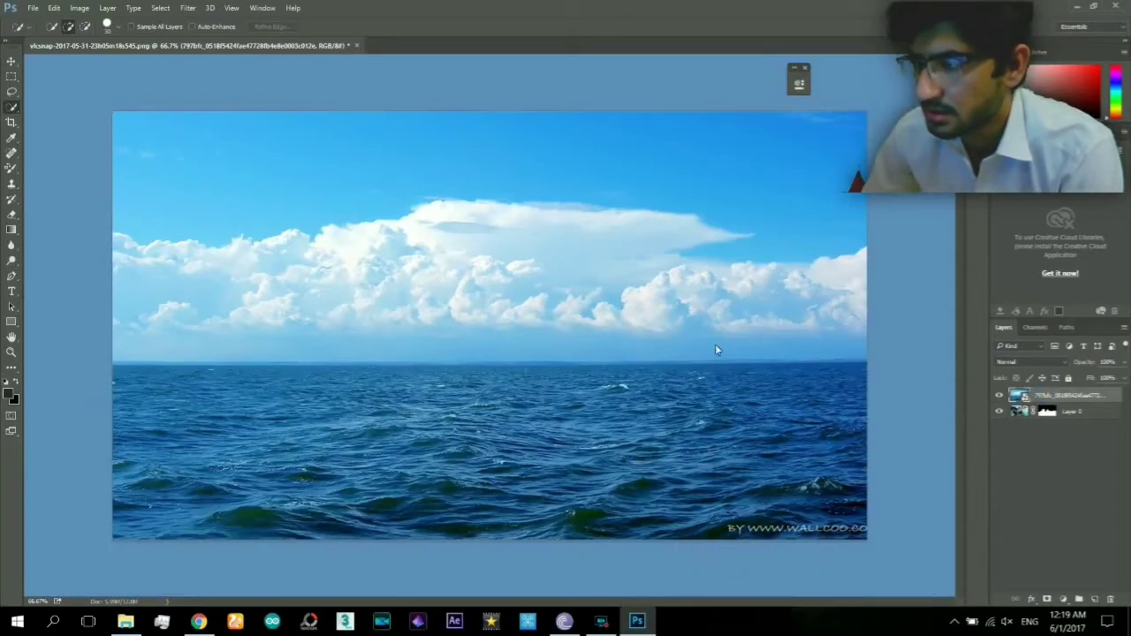
Step: Move the sea layer beneath Layer 0 and shift the swimmers slightly lower
left_click(1024, 415)
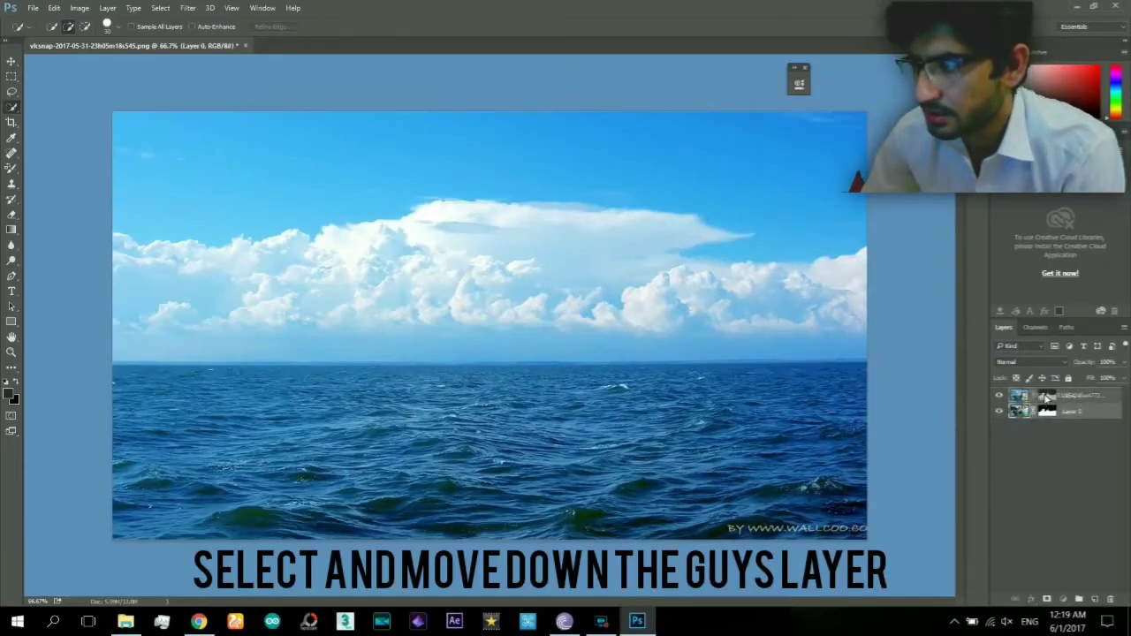
left_click_drag(1047, 400, 1048, 418)
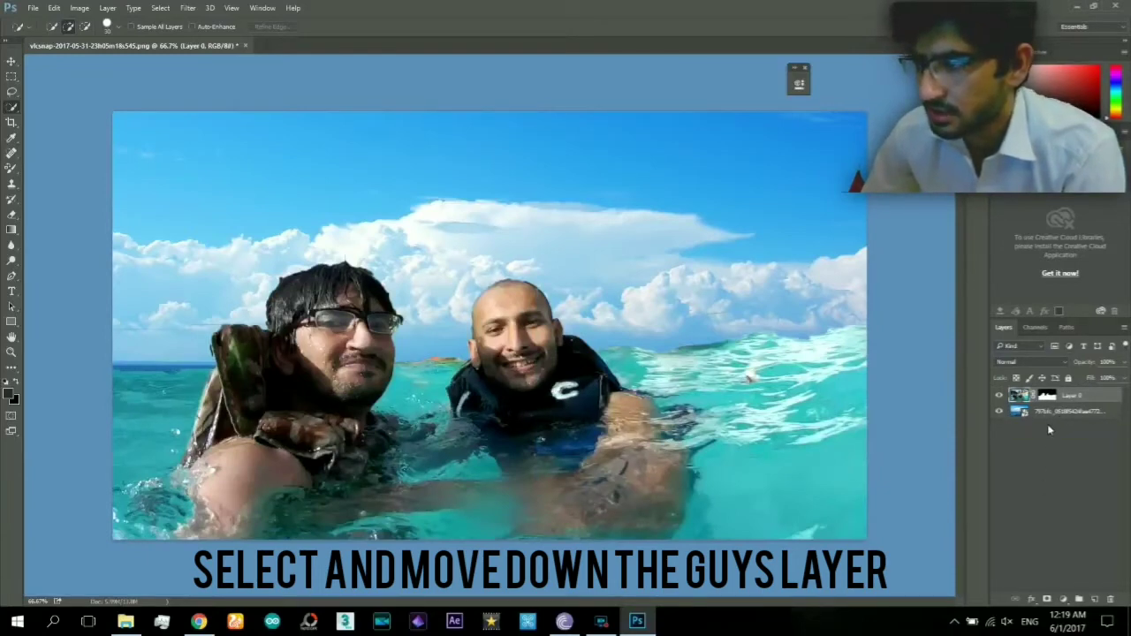
key("v")
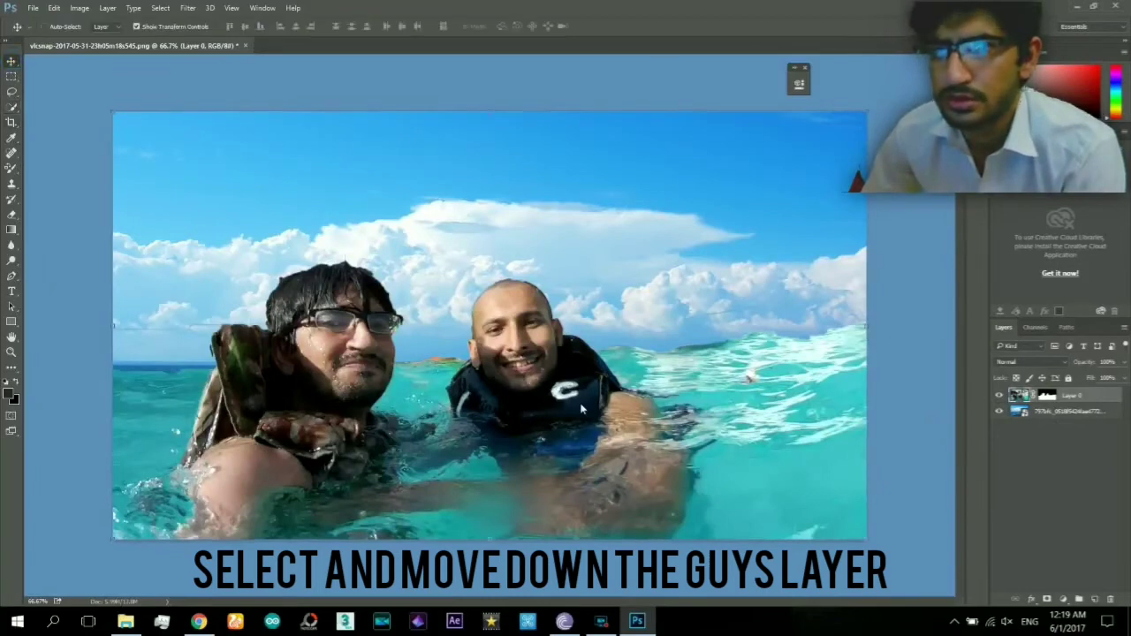
left_click_drag(507, 410, 509, 450)
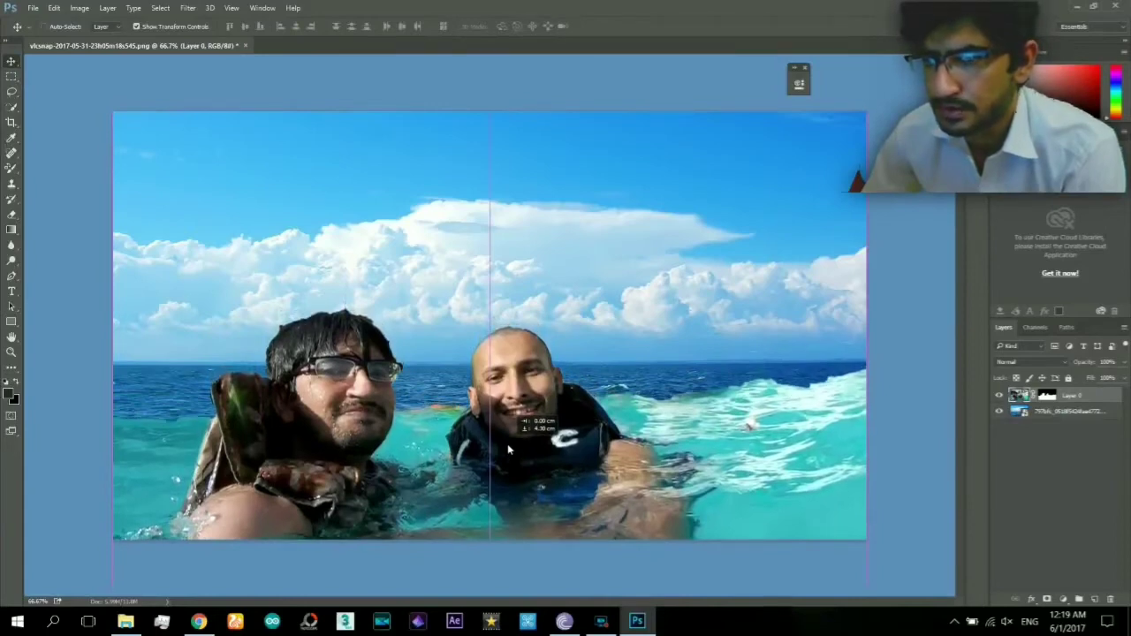
left_click_drag(508, 448, 508, 445)
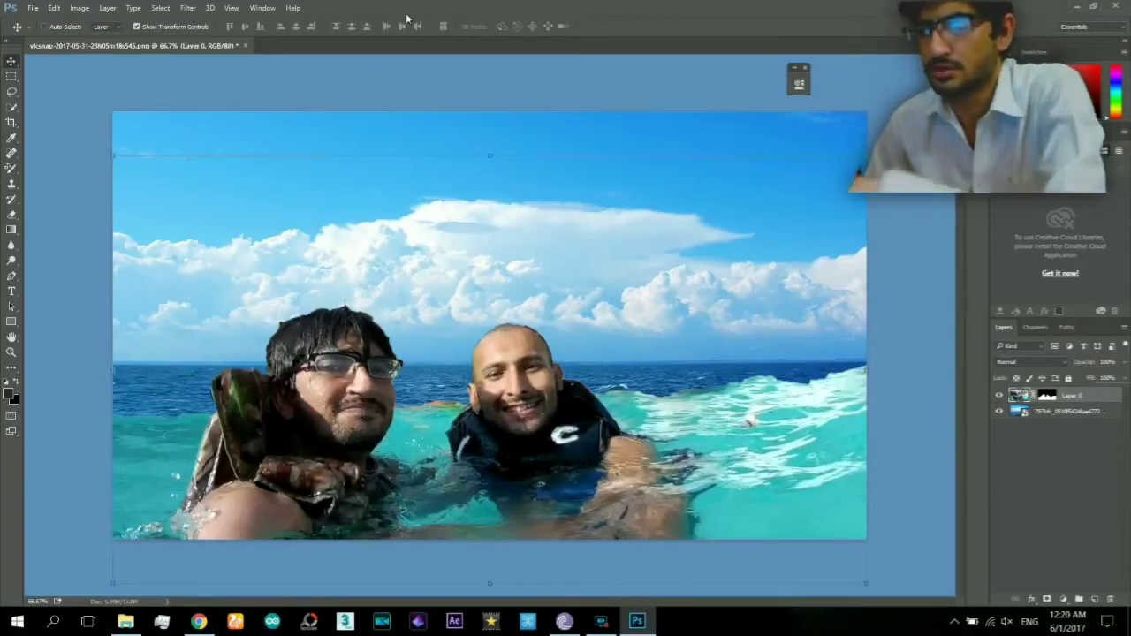
Step: Erase the lower-left pool water with the Eraser at 100% opacity, then lower the opacity
left_click(13, 154)
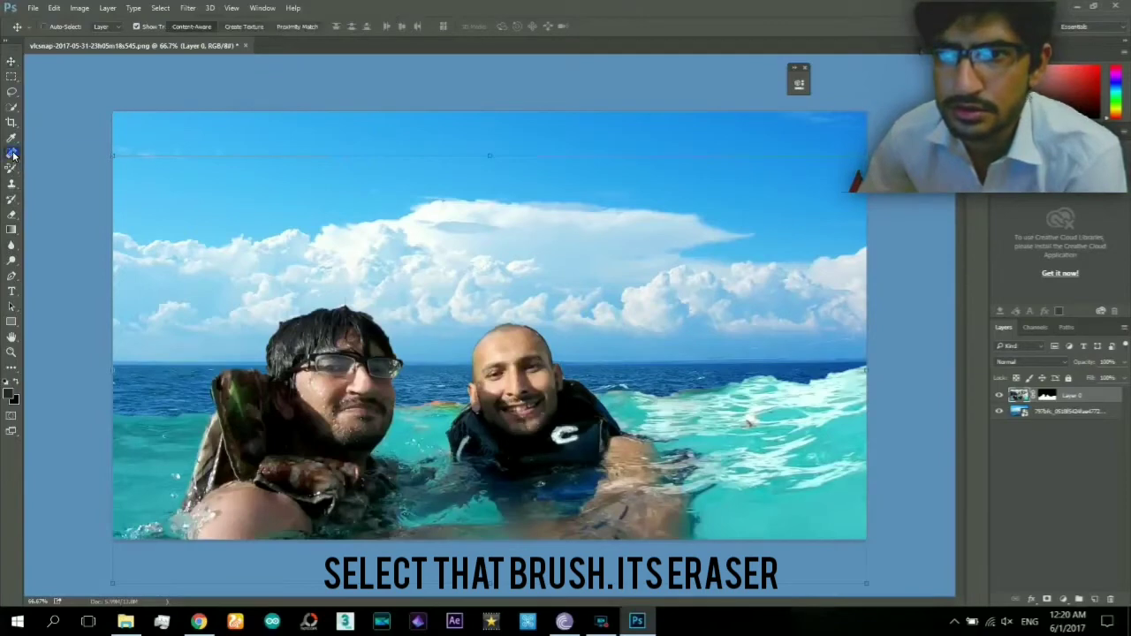
left_click(12, 217)
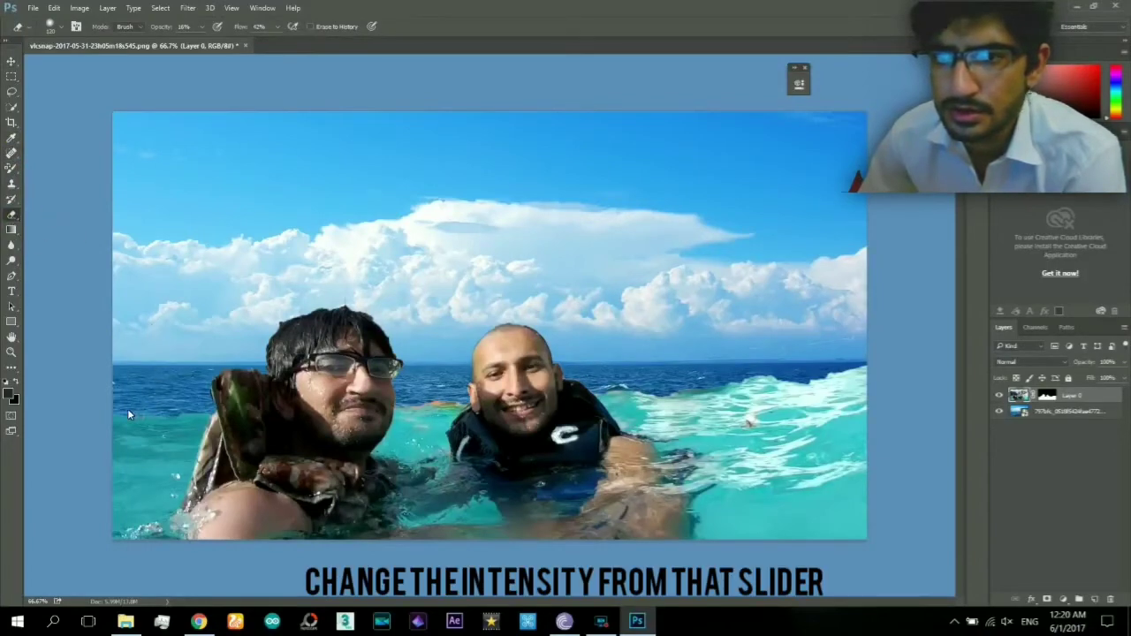
left_click(201, 27)
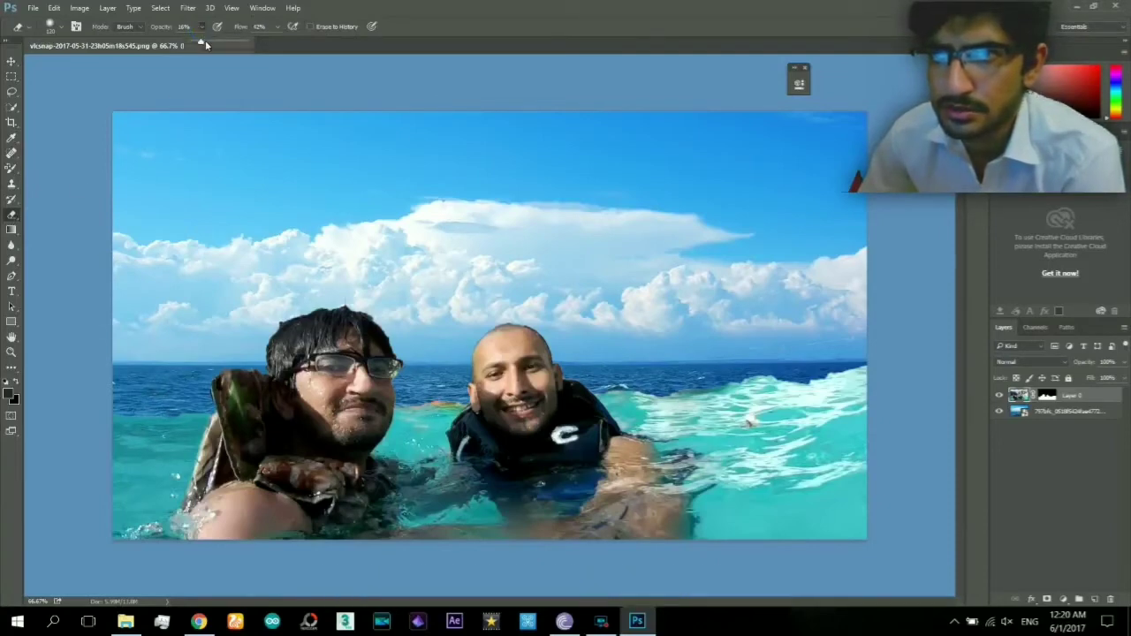
left_click_drag(219, 41, 247, 41)
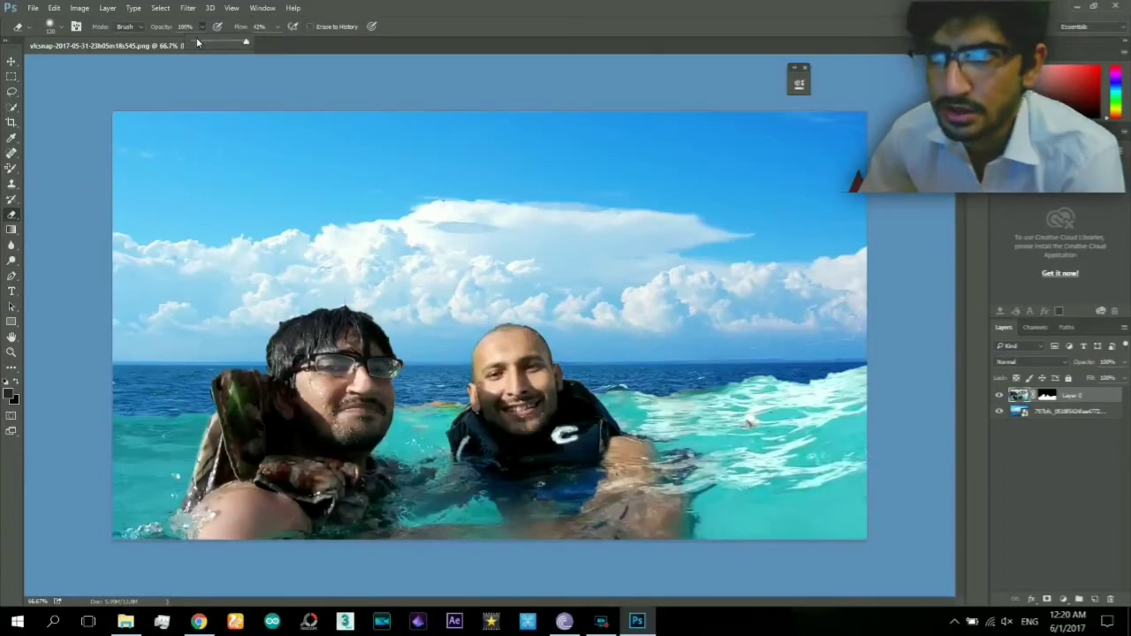
left_click(158, 431)
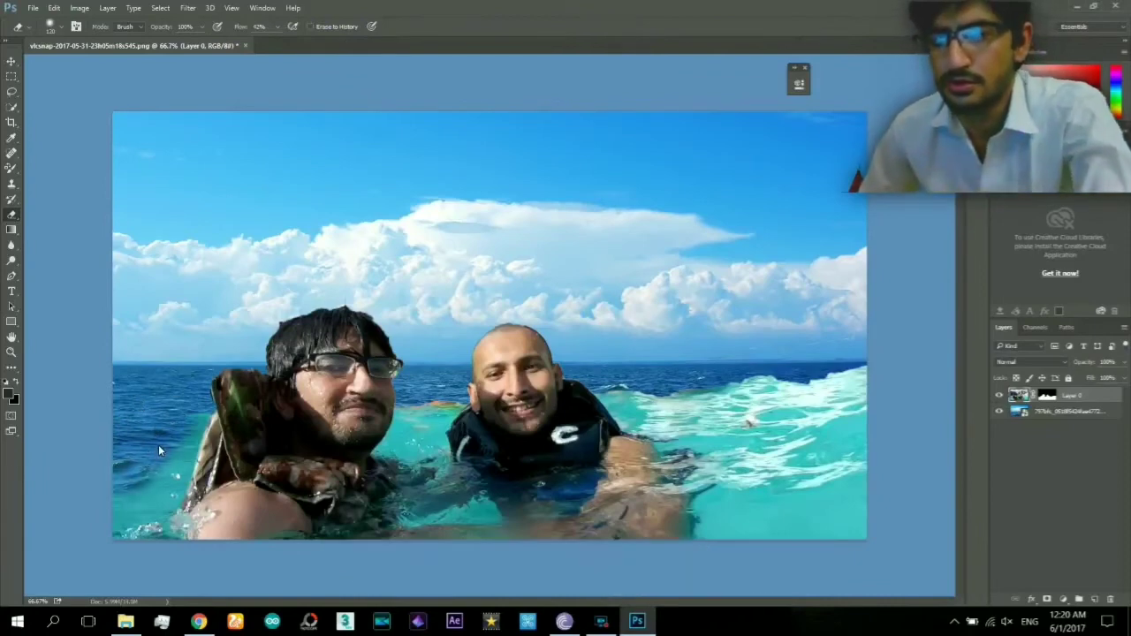
left_click_drag(158, 446, 160, 448)
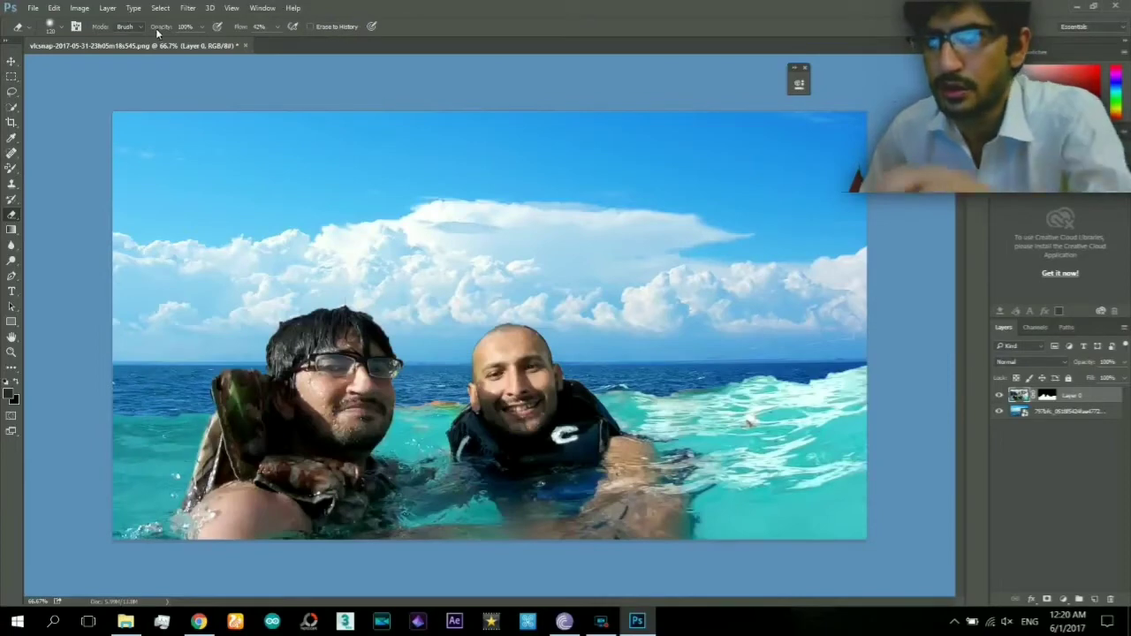
mouse_move(201, 27)
left_mouse_down()
mouse_move(202, 44)
mouse_move(229, 45)
left_mouse_up()
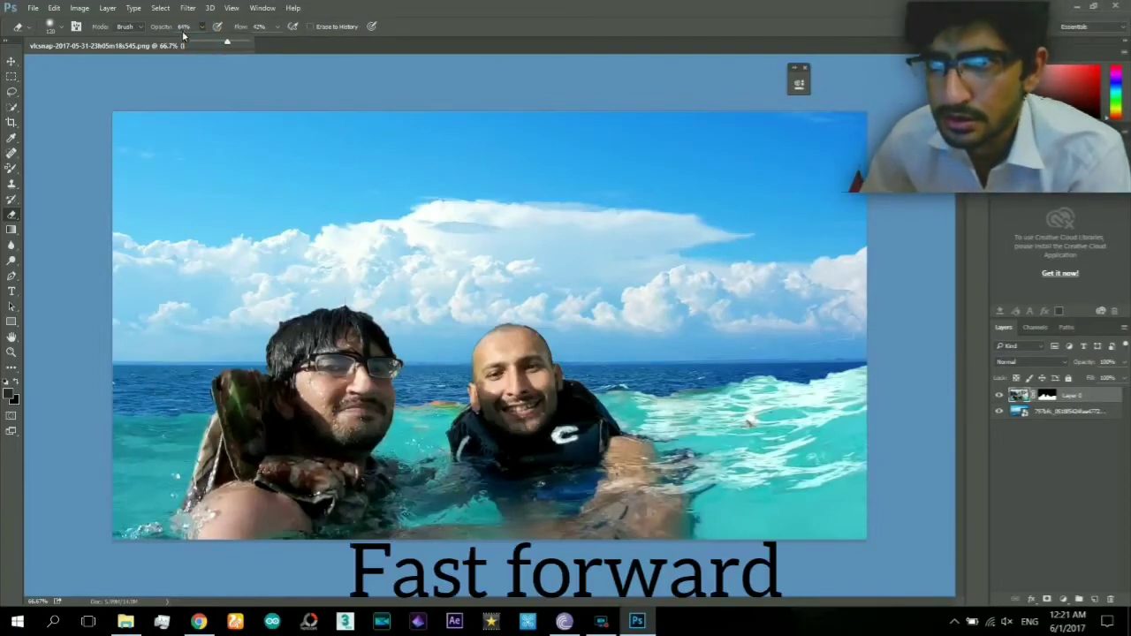
left_click(175, 417)
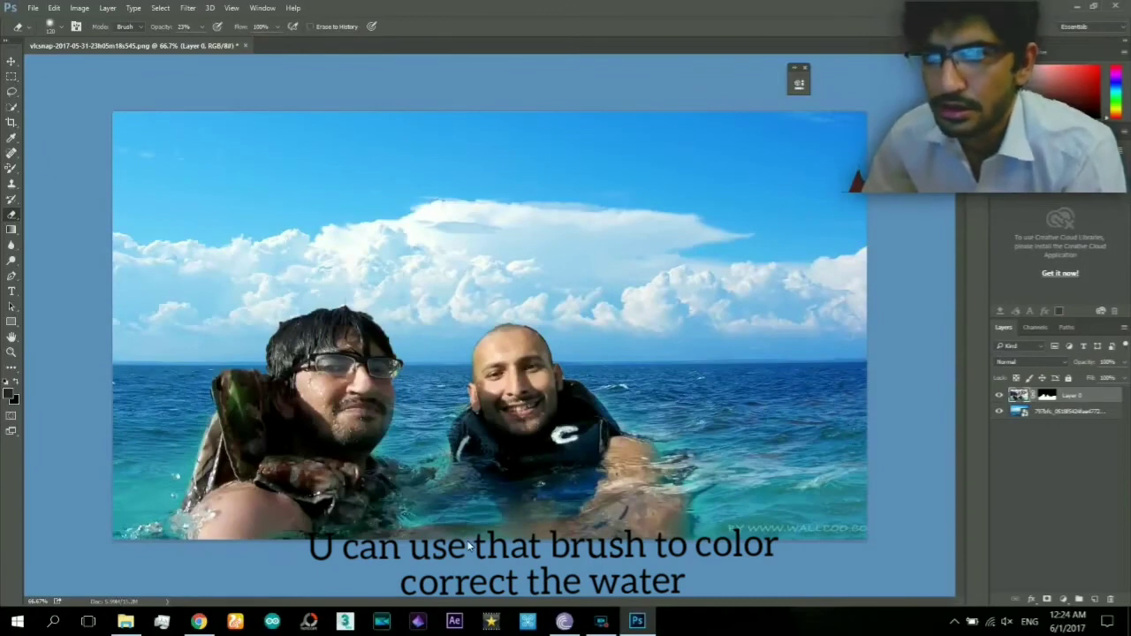
left_click(11, 169)
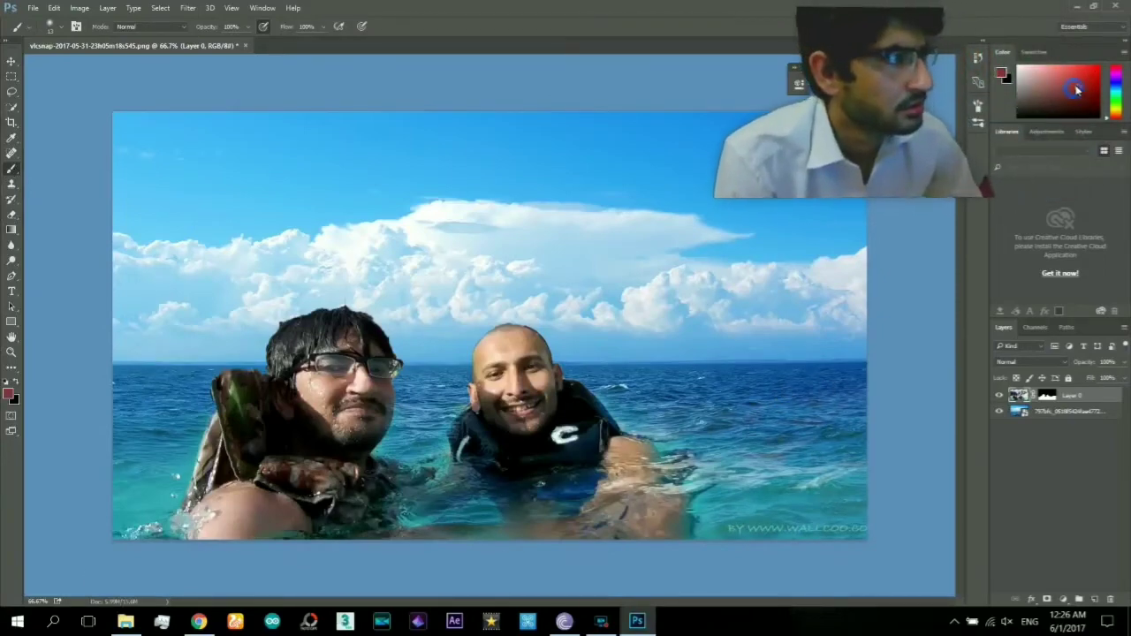
Step: Pick a deep sea-blue paint colour, undo a test stroke, and set brush opacity to about 13%
left_click(1083, 89)
left_click_drag(1118, 95, 1118, 86)
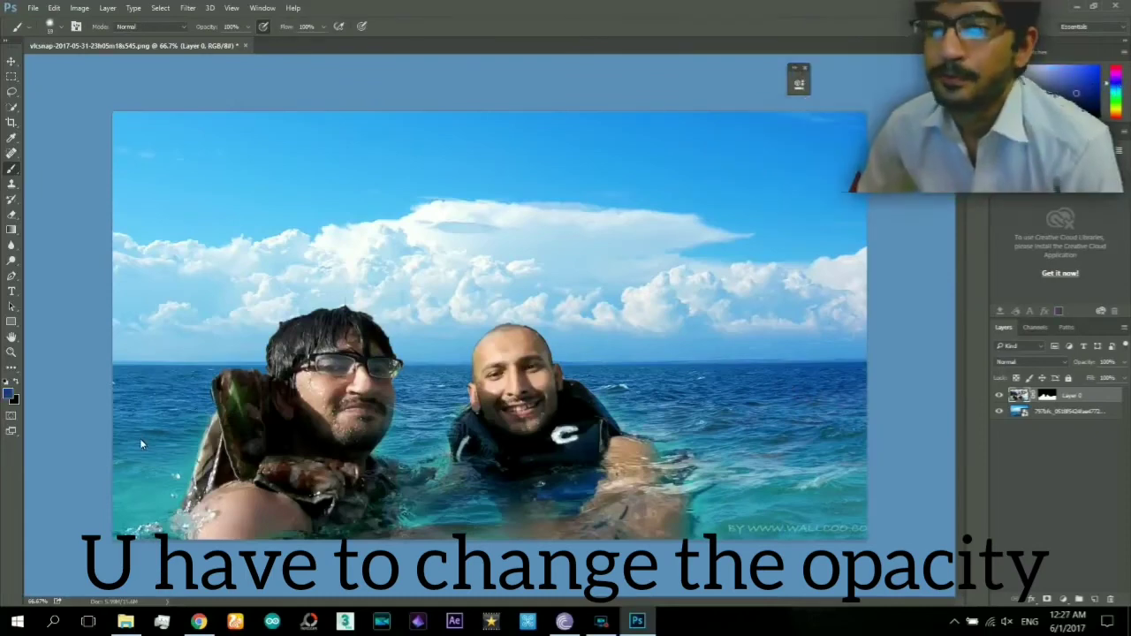
mouse_move(161, 419)
left_mouse_down()
mouse_move(144, 479)
mouse_move(167, 430)
mouse_move(153, 488)
left_mouse_up()
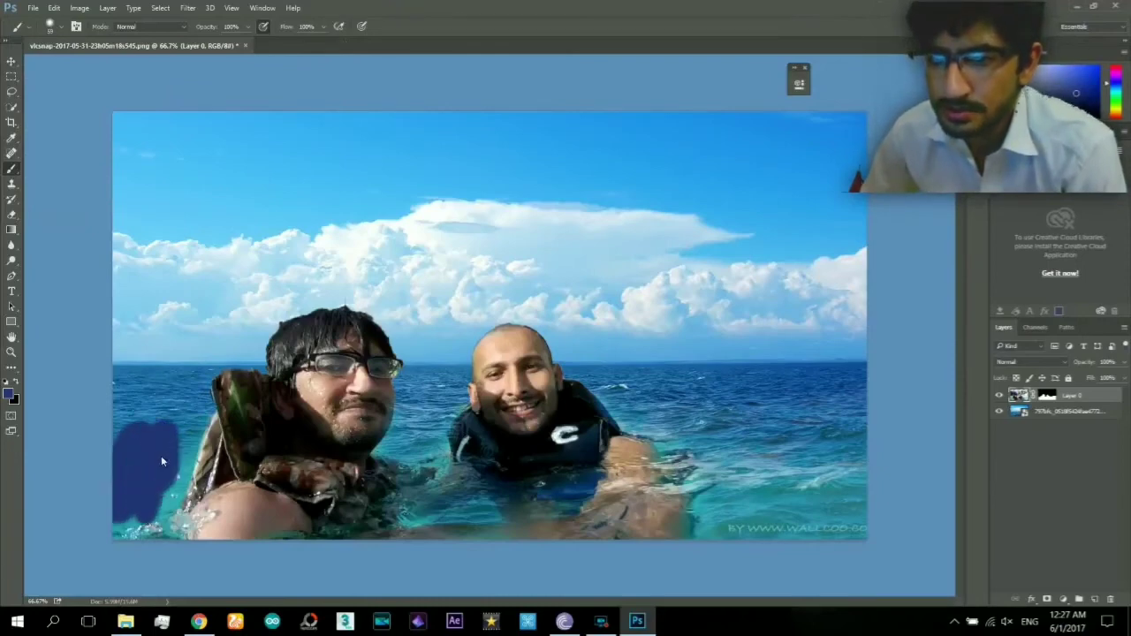
key("ctrl+z")
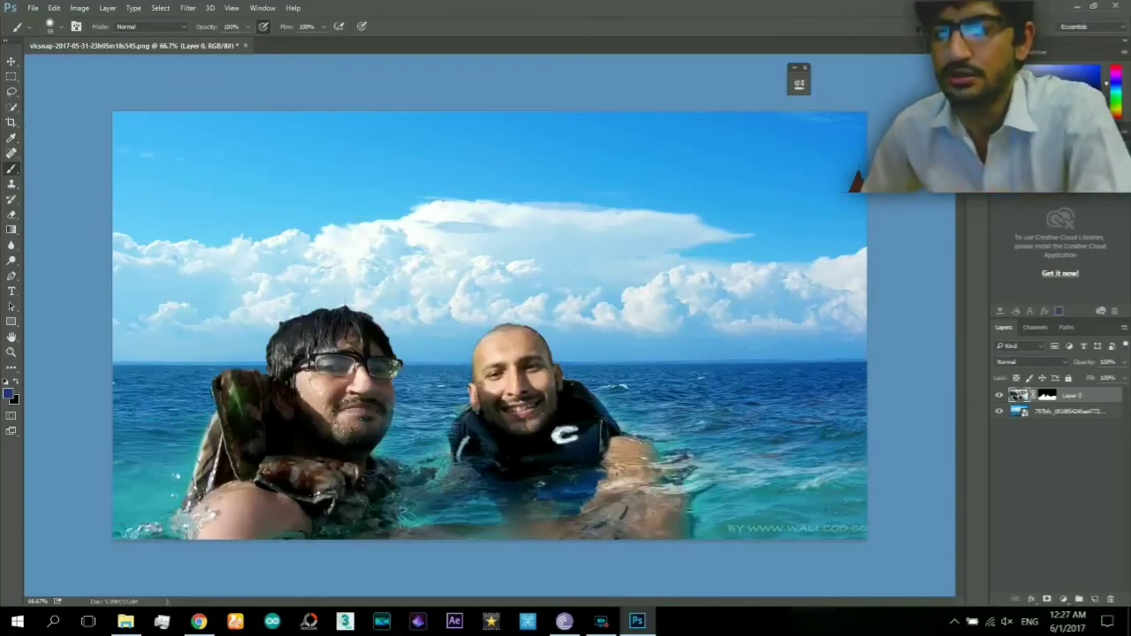
left_click(247, 27)
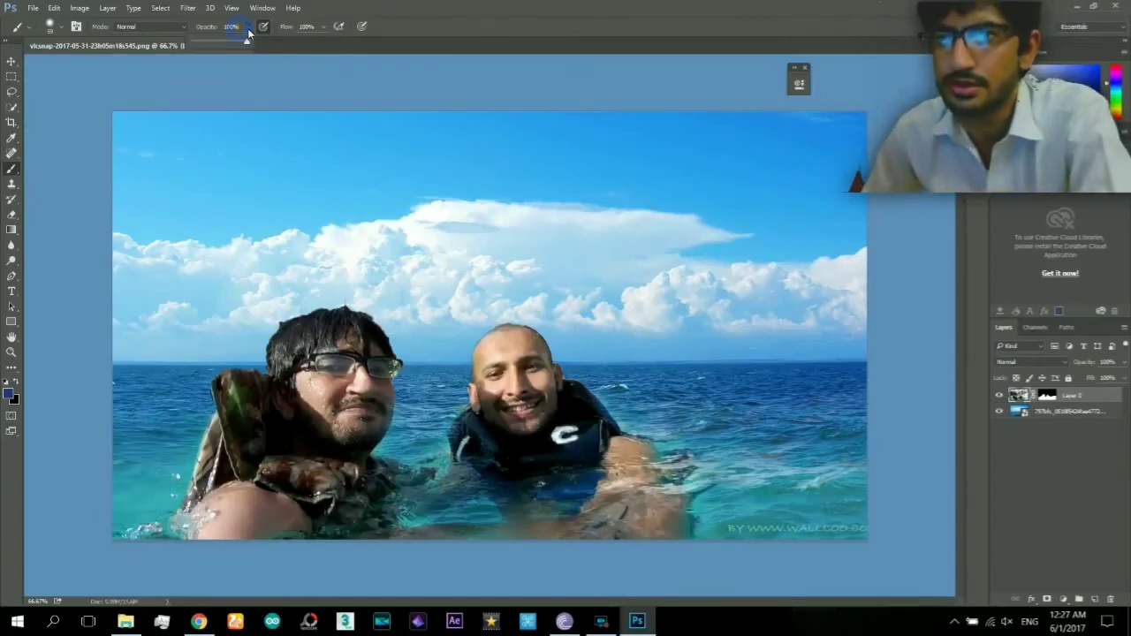
left_click_drag(245, 42, 204, 42)
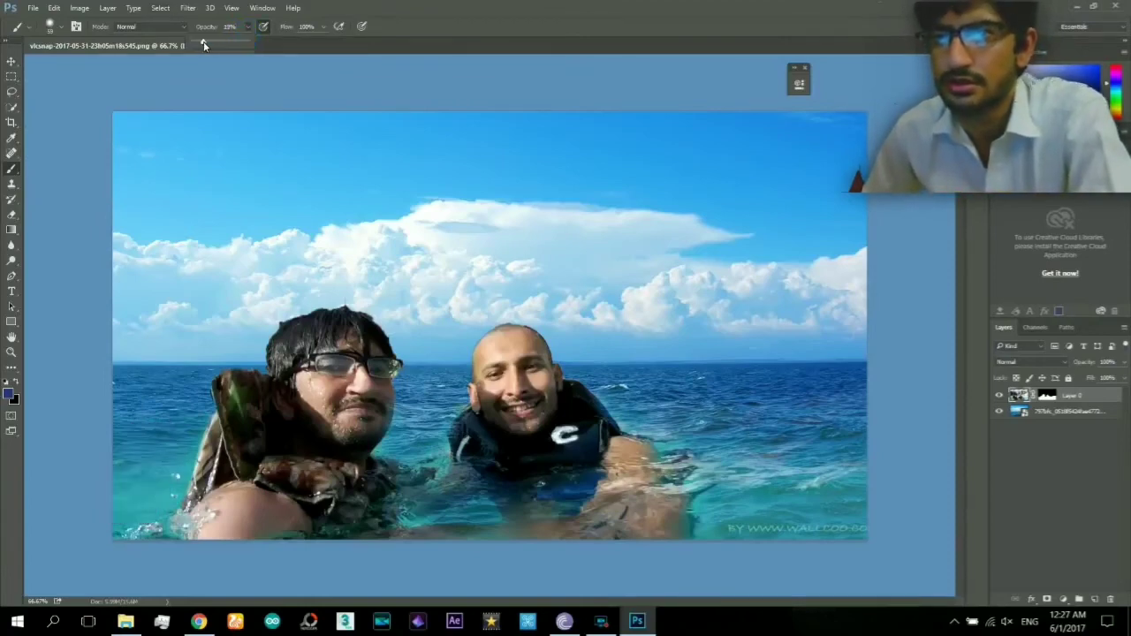
left_click(155, 449)
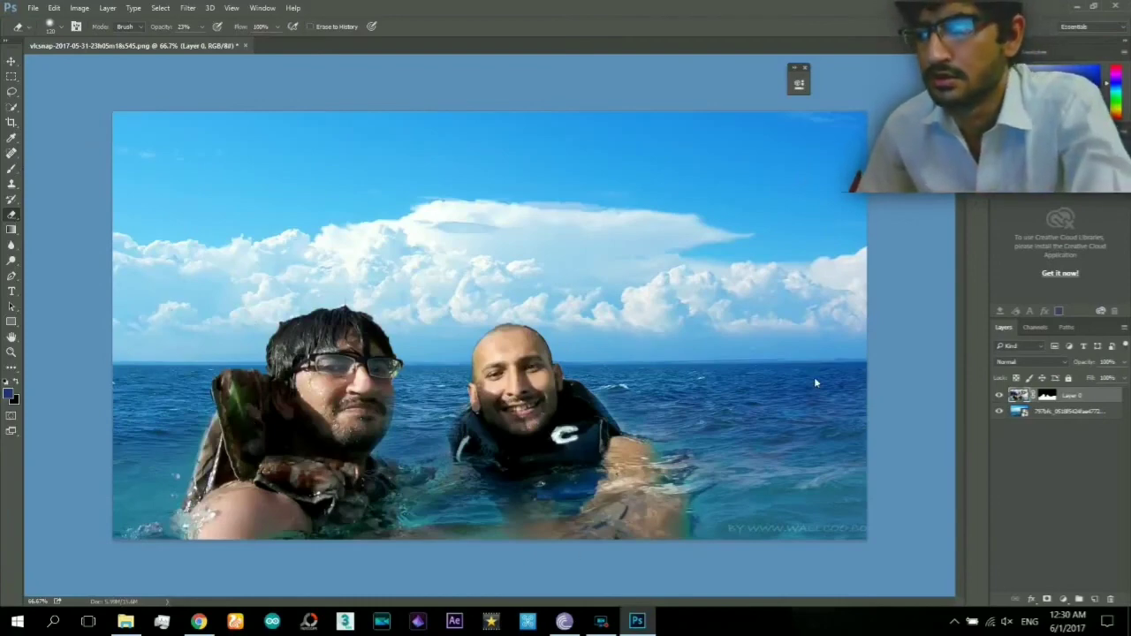
Step: Save the composite as a PNG in the Pictures folder, accepting the default PNG options
key("ctrl+shift+s")
left_click(157, 293)
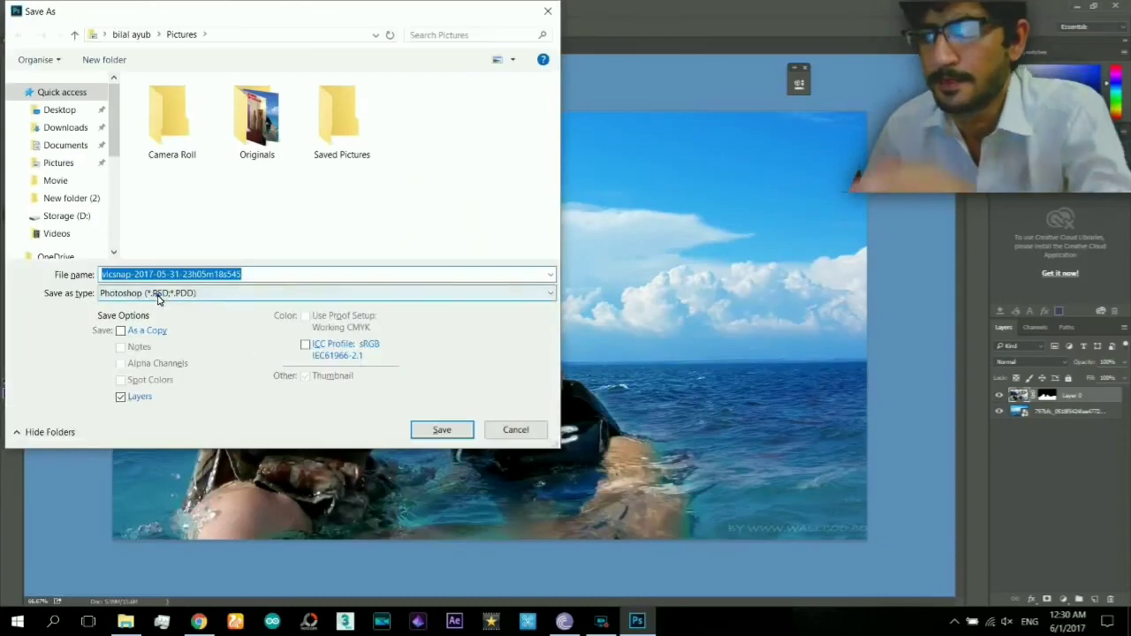
left_click(152, 509)
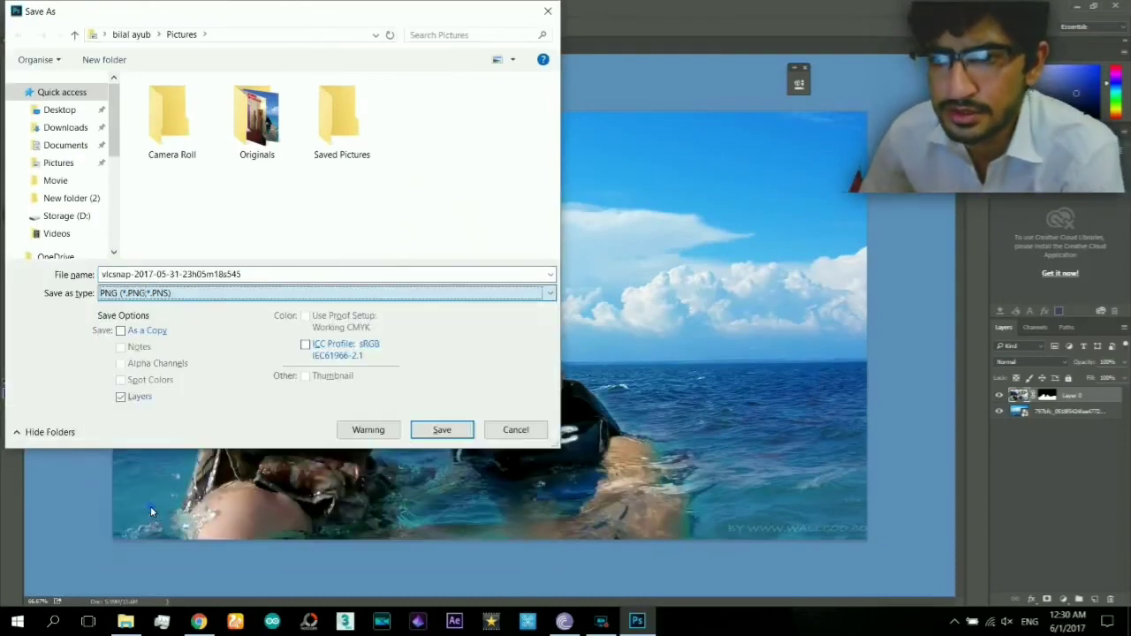
left_click(53, 163)
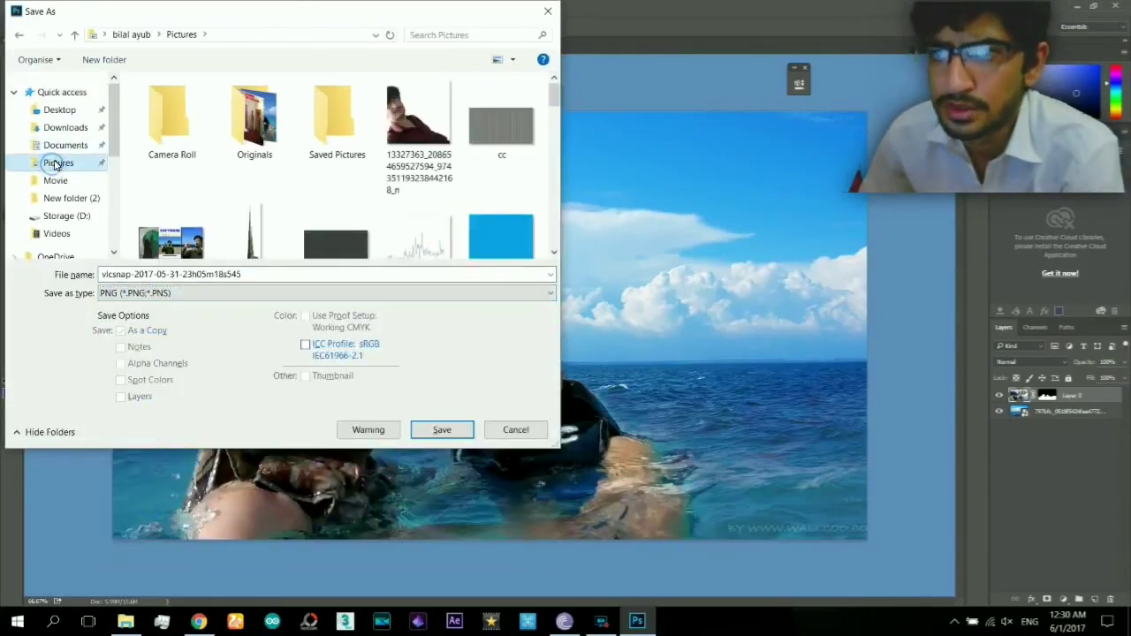
left_click(327, 274)
type("tutorial")
left_click(437, 430)
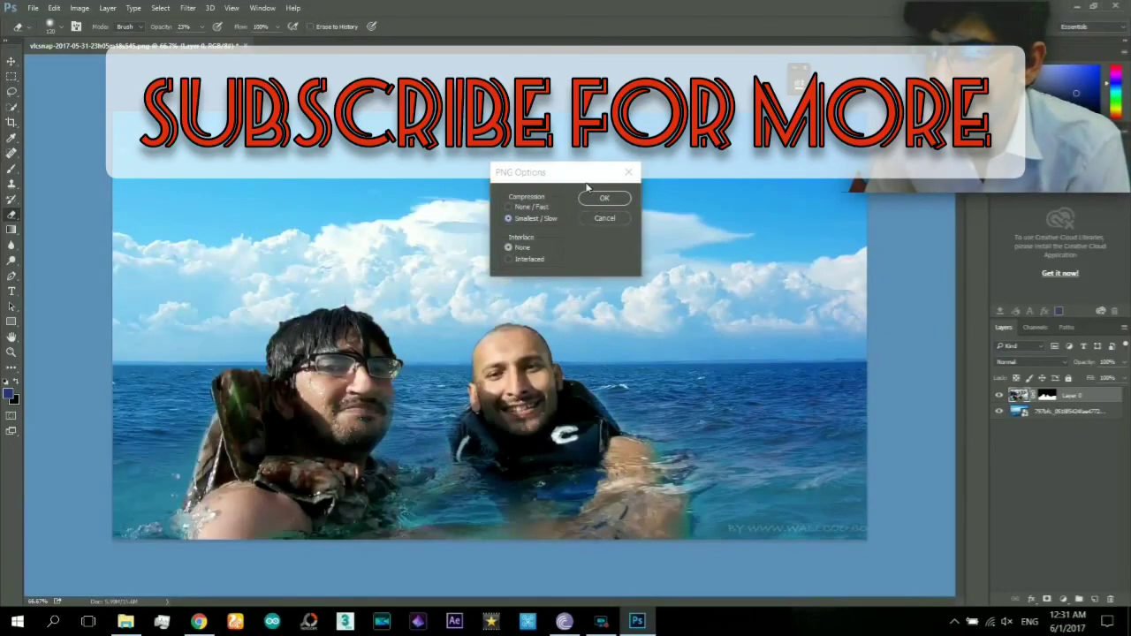
left_click(599, 200)
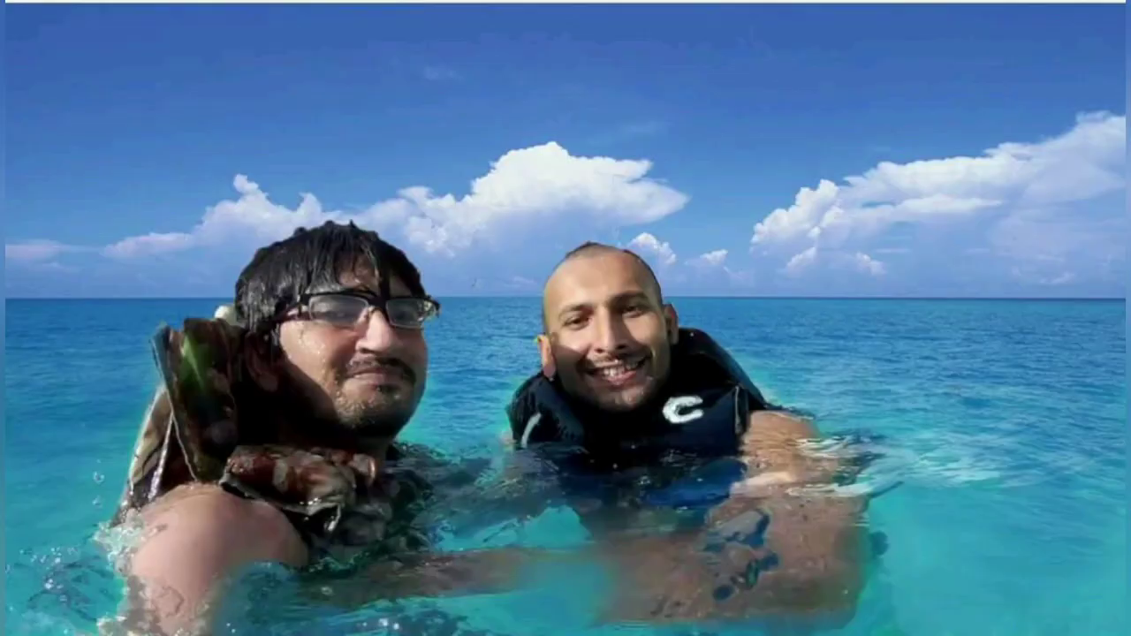